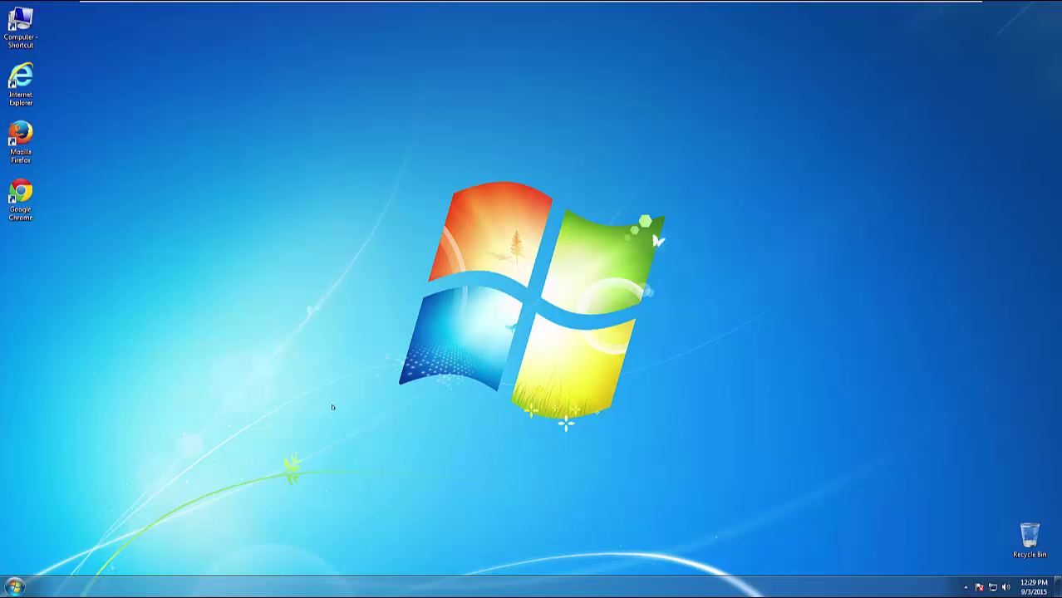
Open the list of installed programs for uninstalling and sort it by installation date, oldest first
click(15, 586)
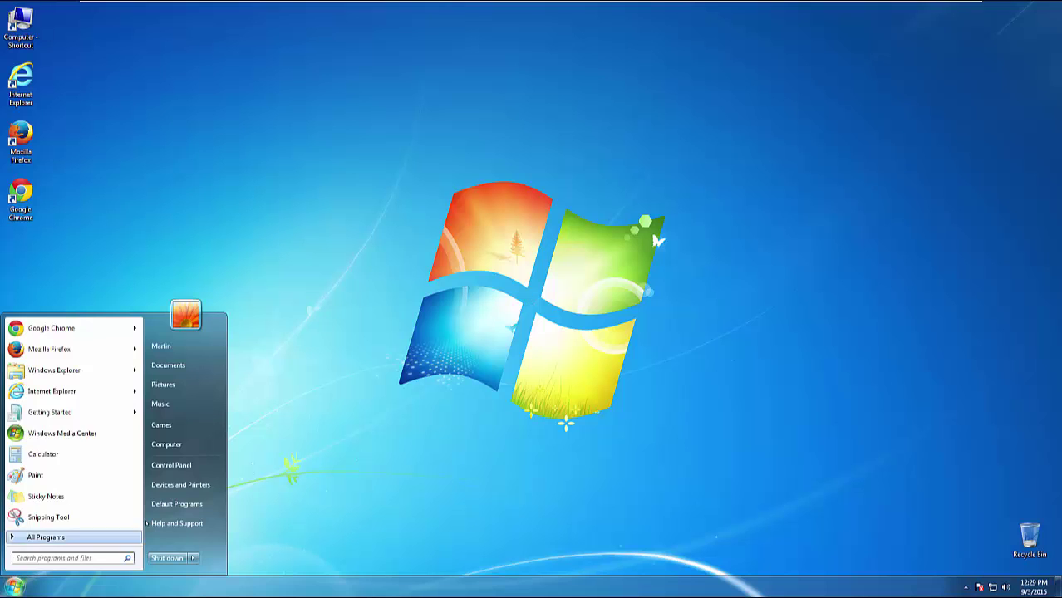
click(191, 465)
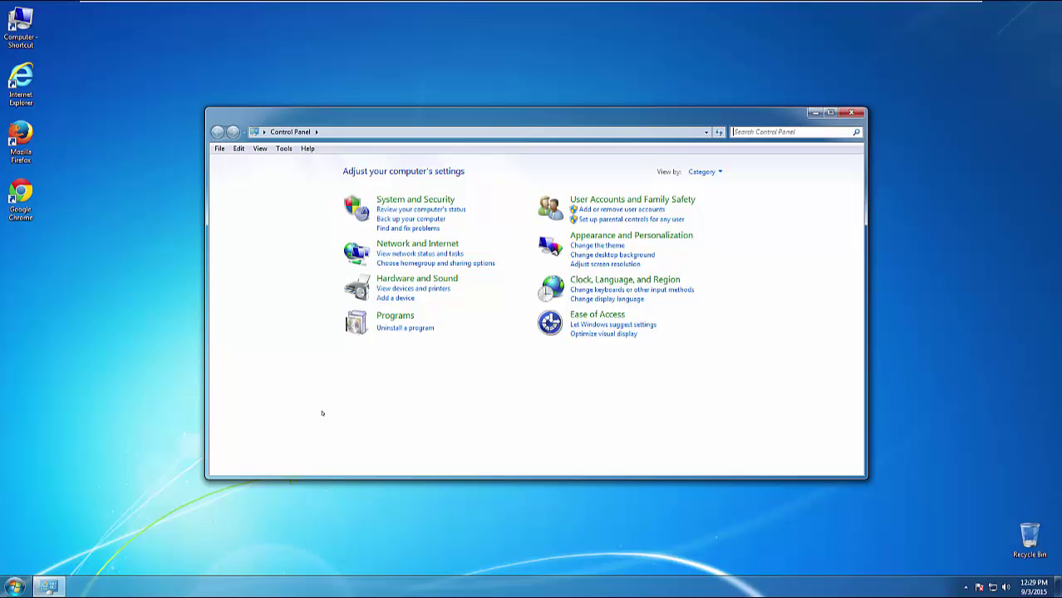
click(399, 327)
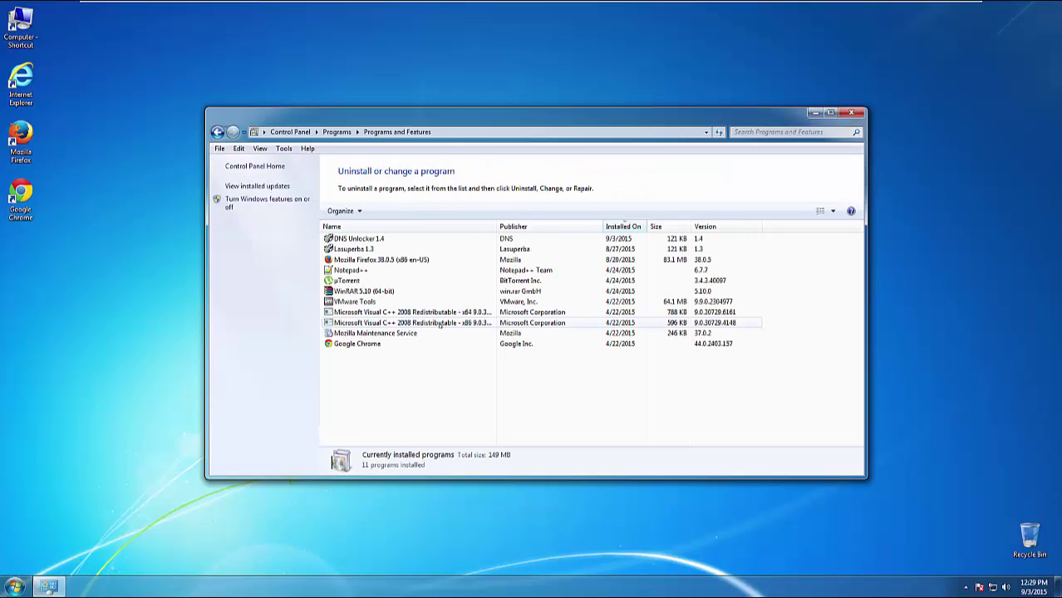
click(613, 226)
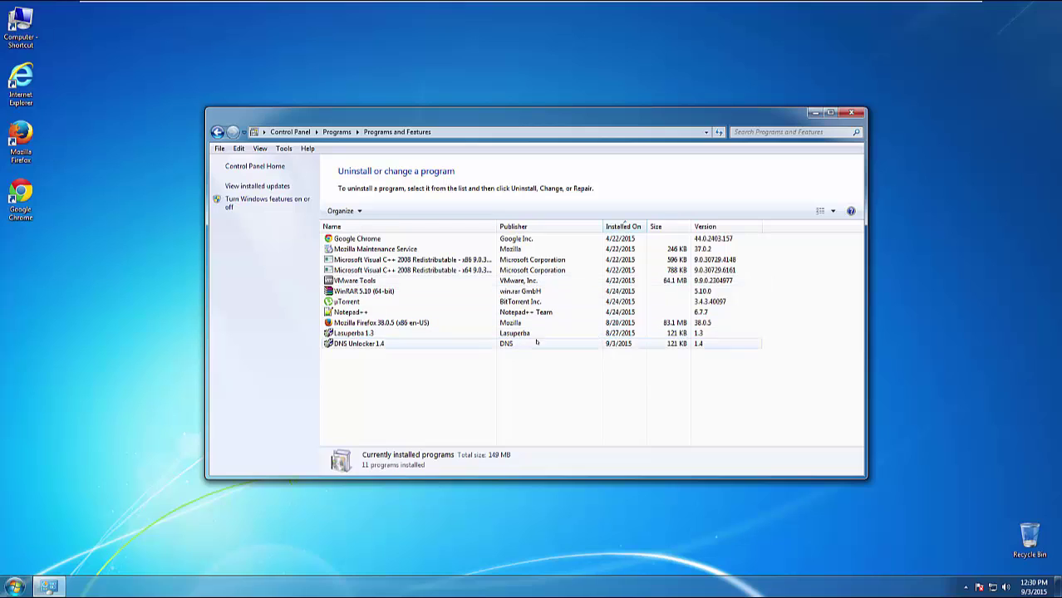
Uninstall DNS Unlocker 1.4 from the installed programs and close the Programs and Features window
click(350, 343)
right_click(357, 346)
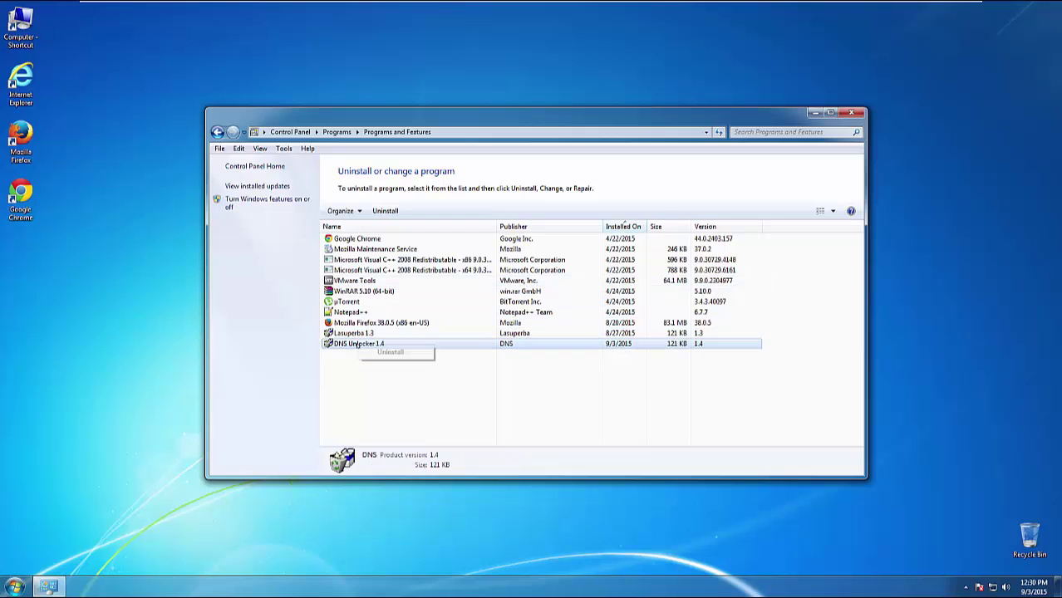
click(387, 352)
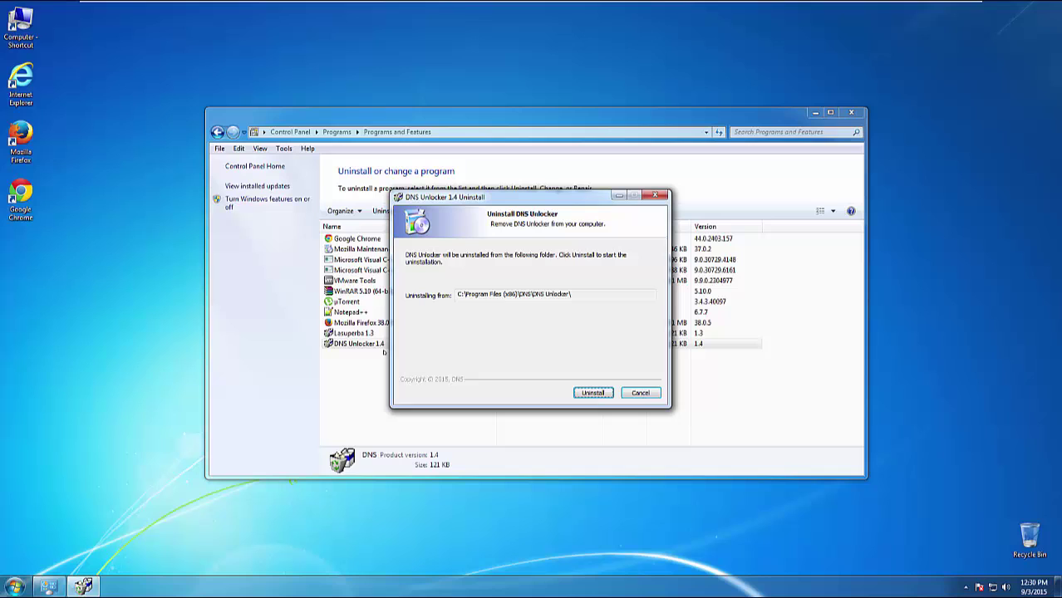
click(583, 393)
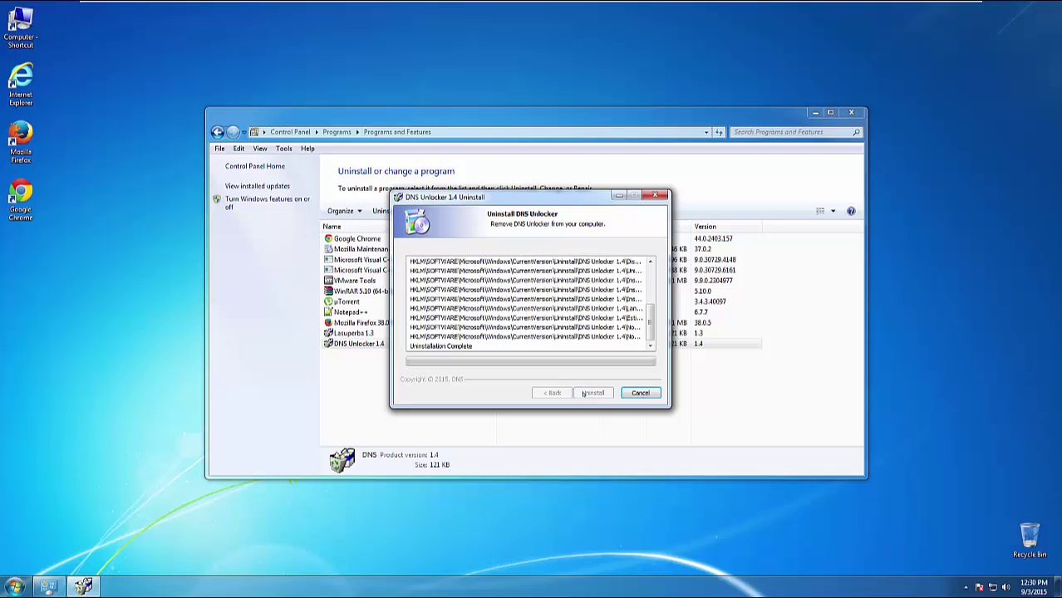
click(586, 394)
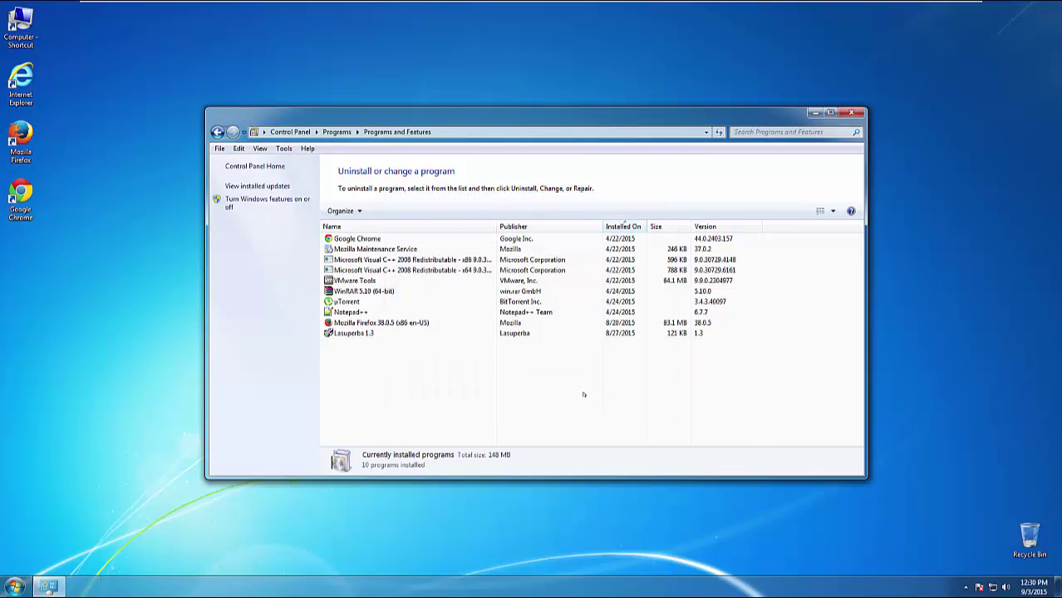
click(849, 113)
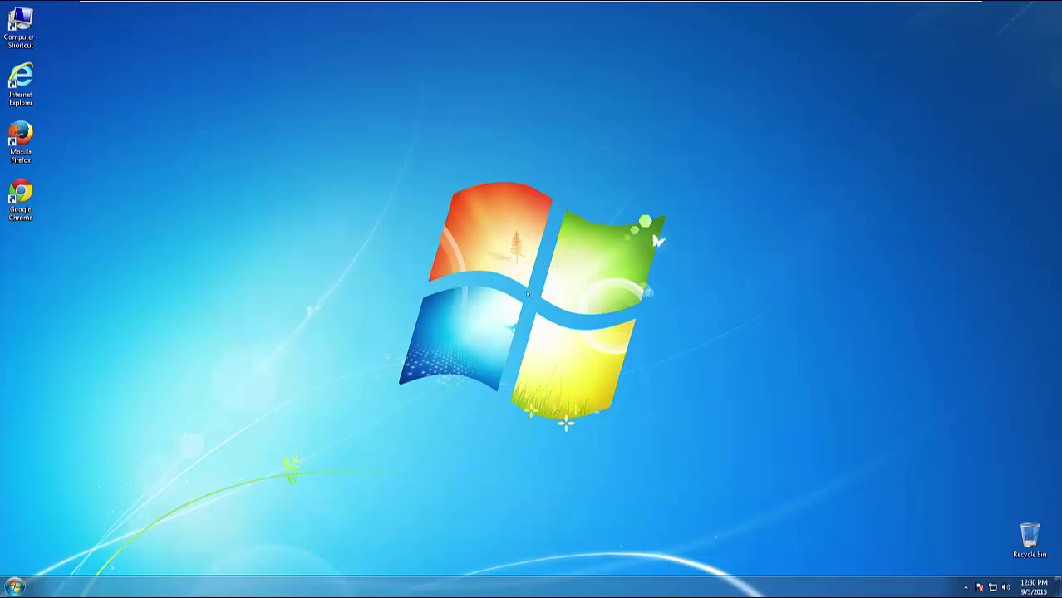
Restart the computer and boot Windows 7 into Safe Mode through the Advanced Boot Options
key(super)
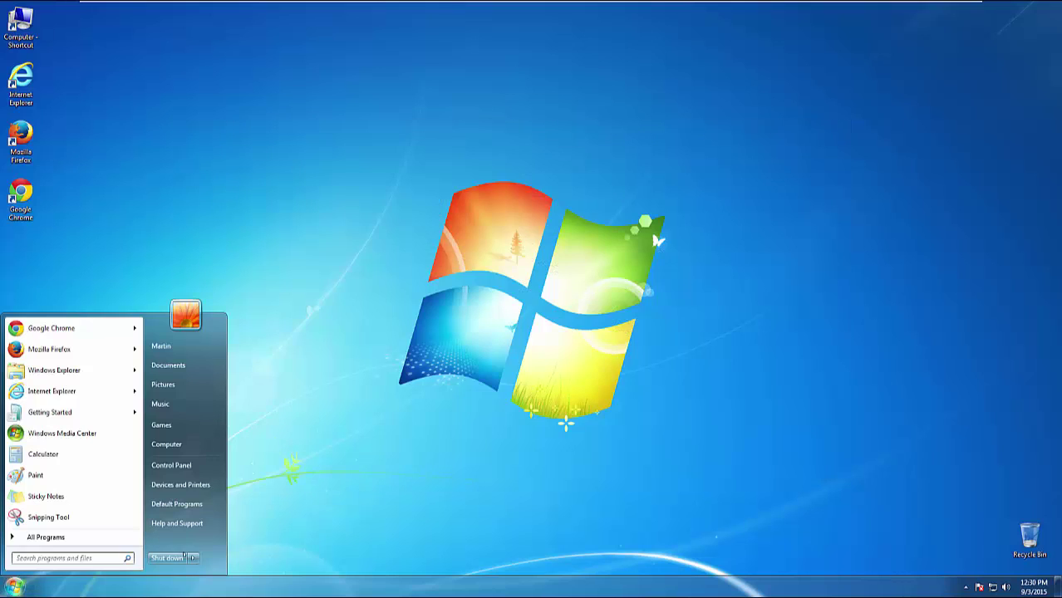
click(192, 558)
click(224, 544)
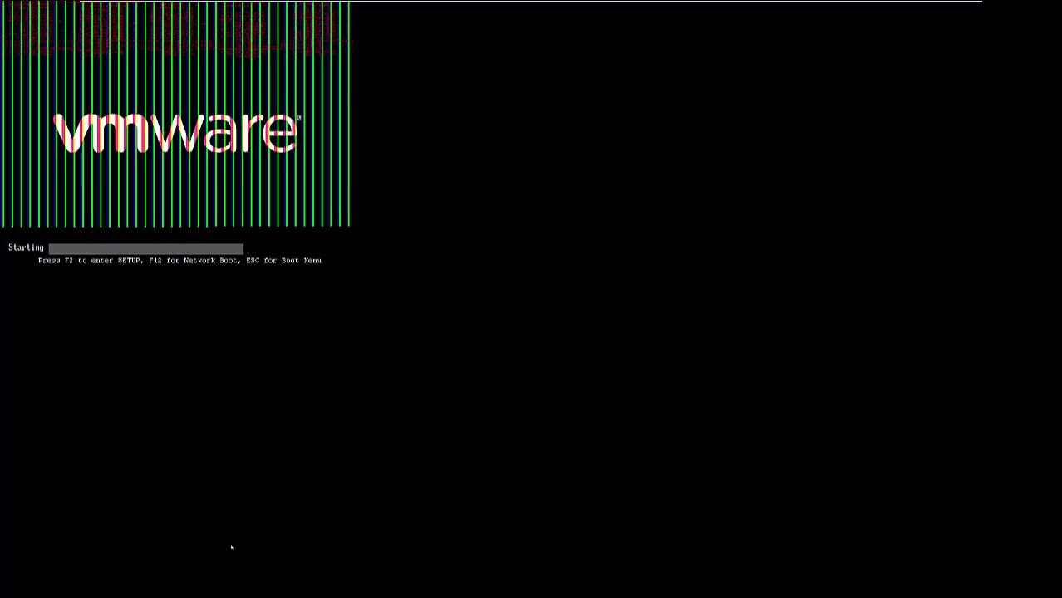
key(F8)
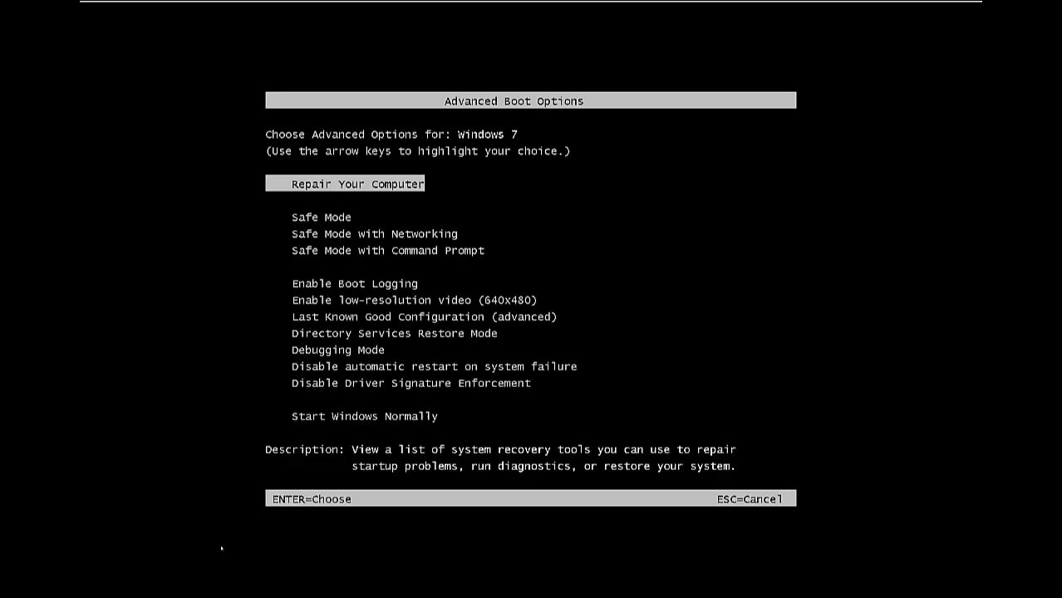
key(Down)
key(Return)
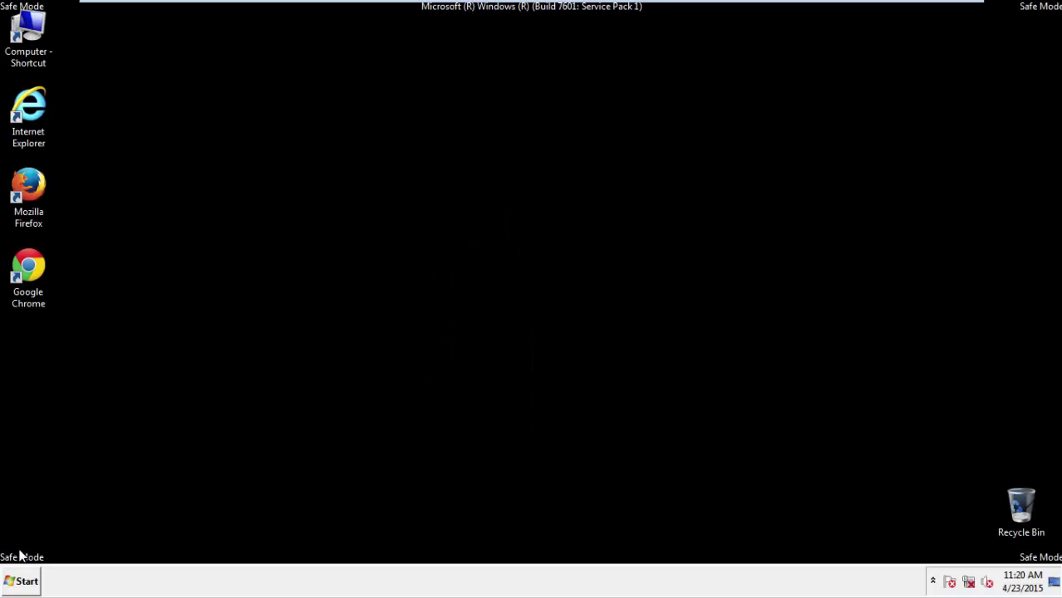
Search for regedit and launch the Registry Editor
click(20, 581)
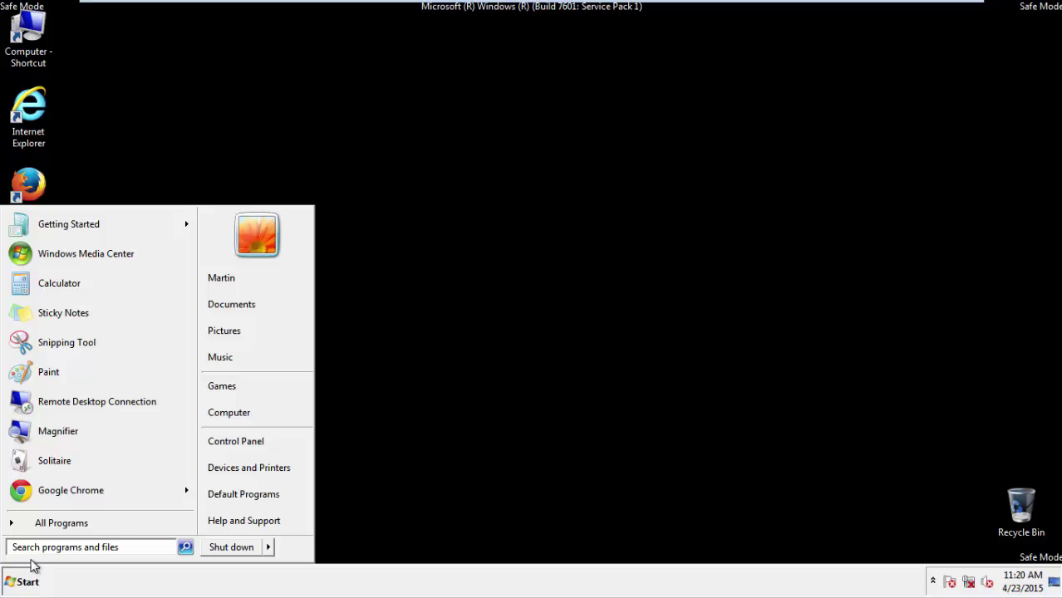
text(r)
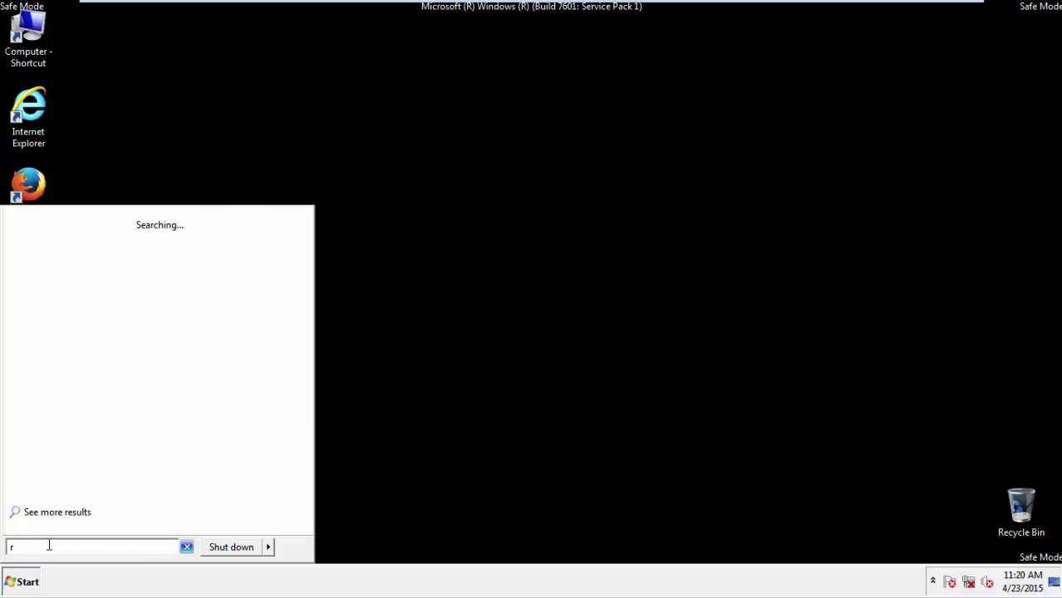
text(egedit)
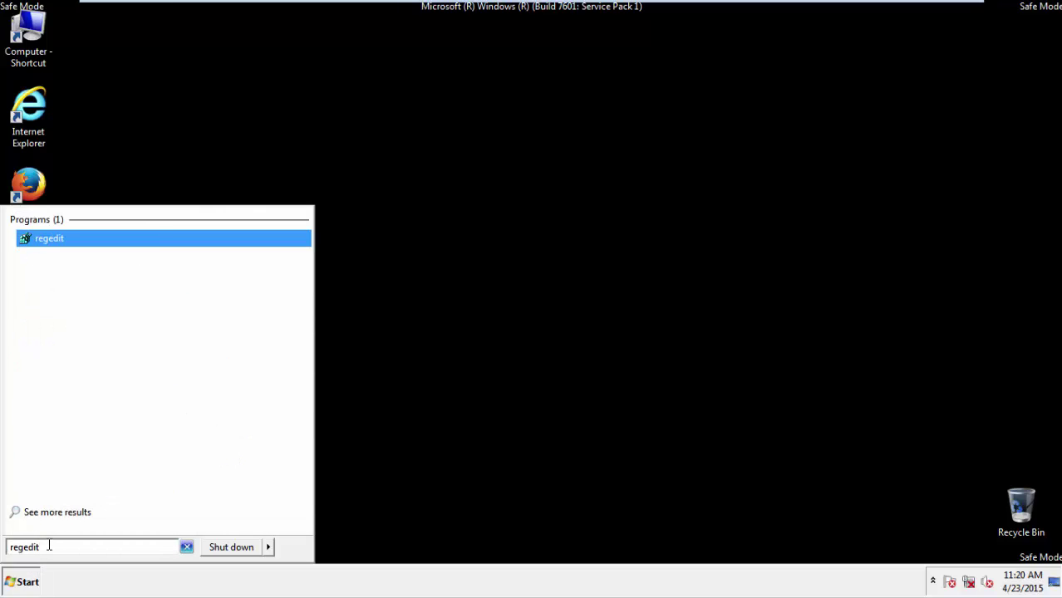
key(Return)
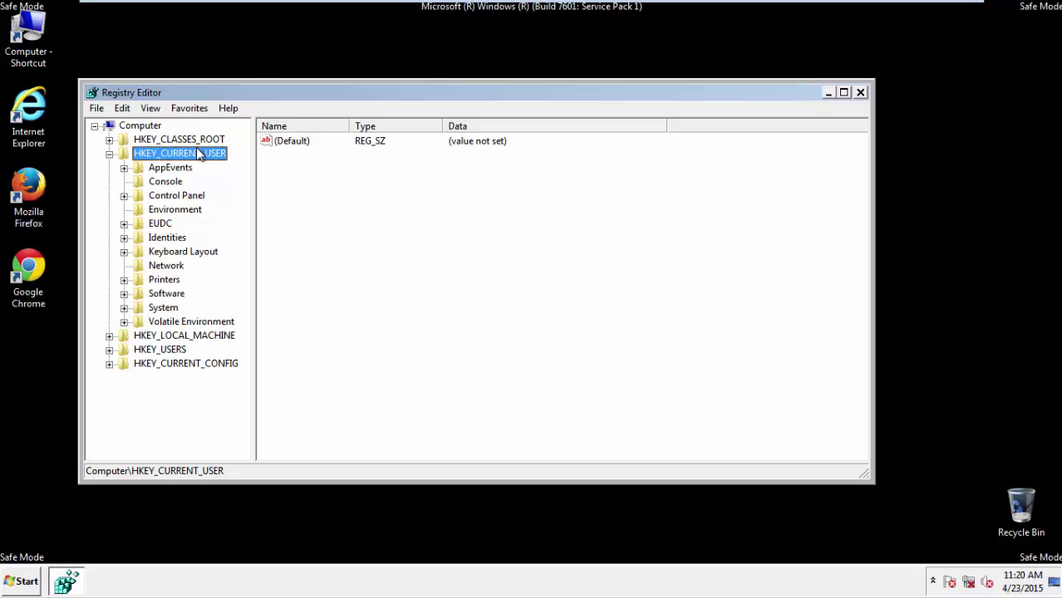
Go to the registry key HKEY_CURRENT_USER\Software\Microsoft\Internet Explorer\Main
click(109, 155)
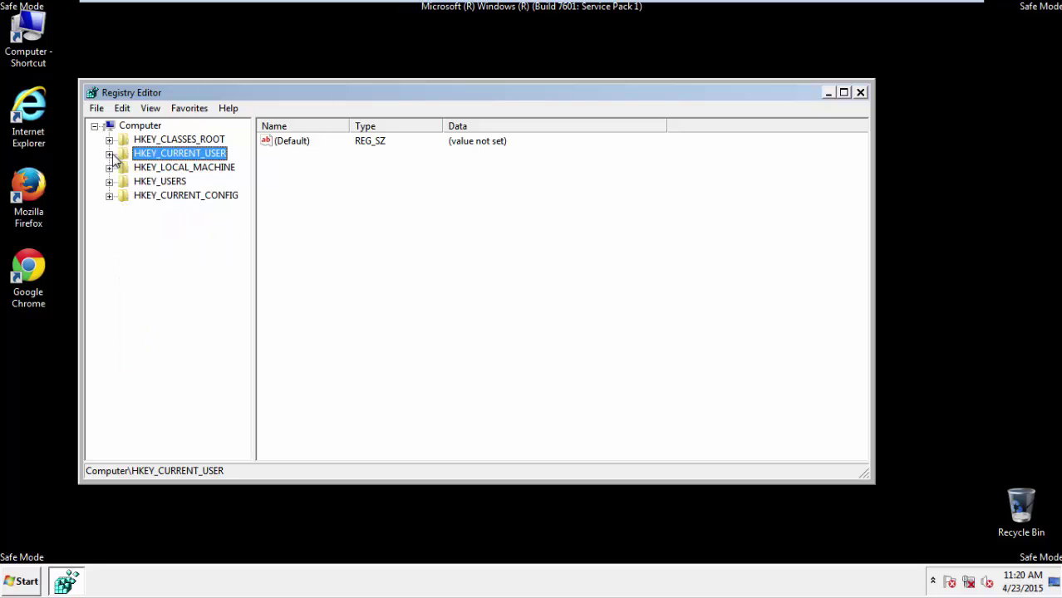
double_click(174, 158)
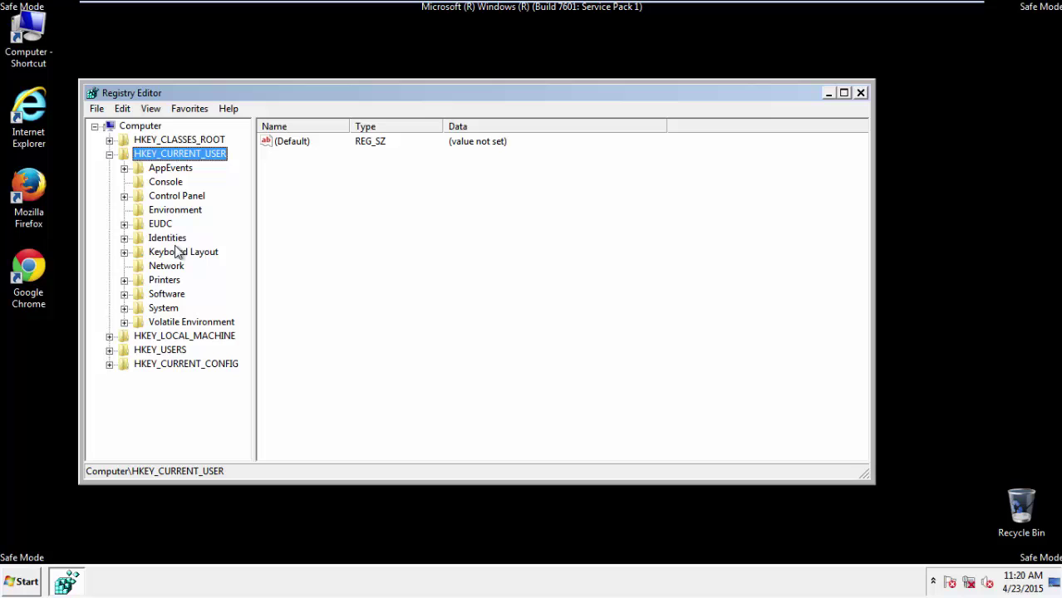
double_click(169, 295)
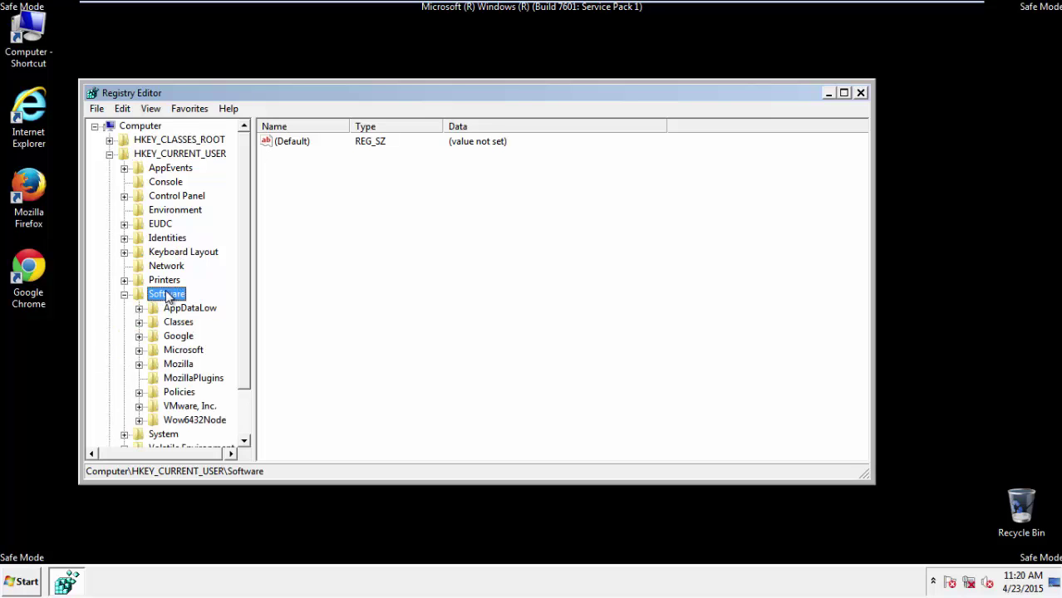
double_click(176, 350)
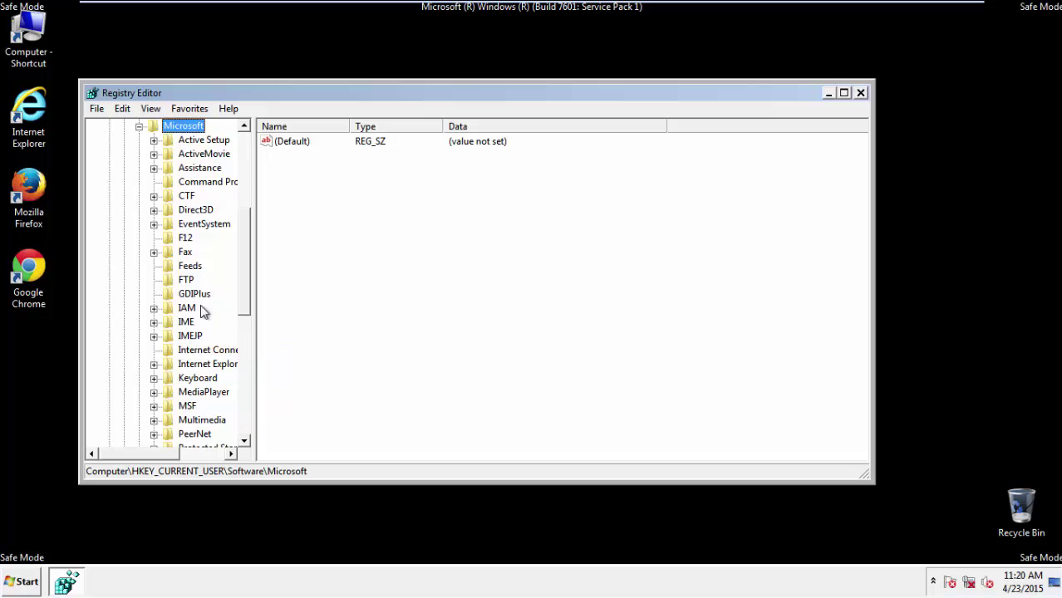
double_click(196, 366)
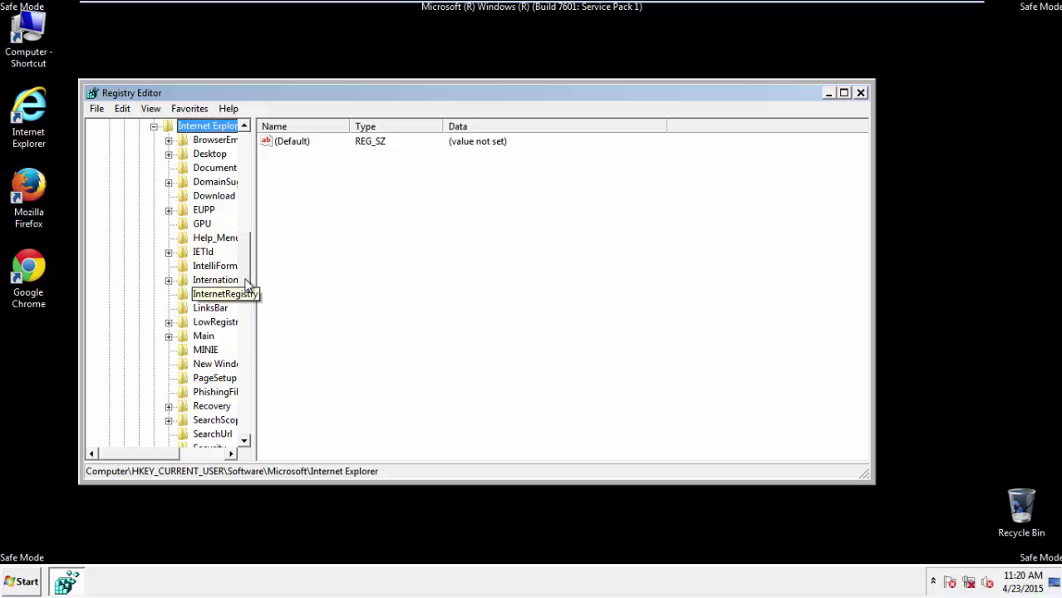
scroll(244, 296, down, 2)
double_click(204, 253)
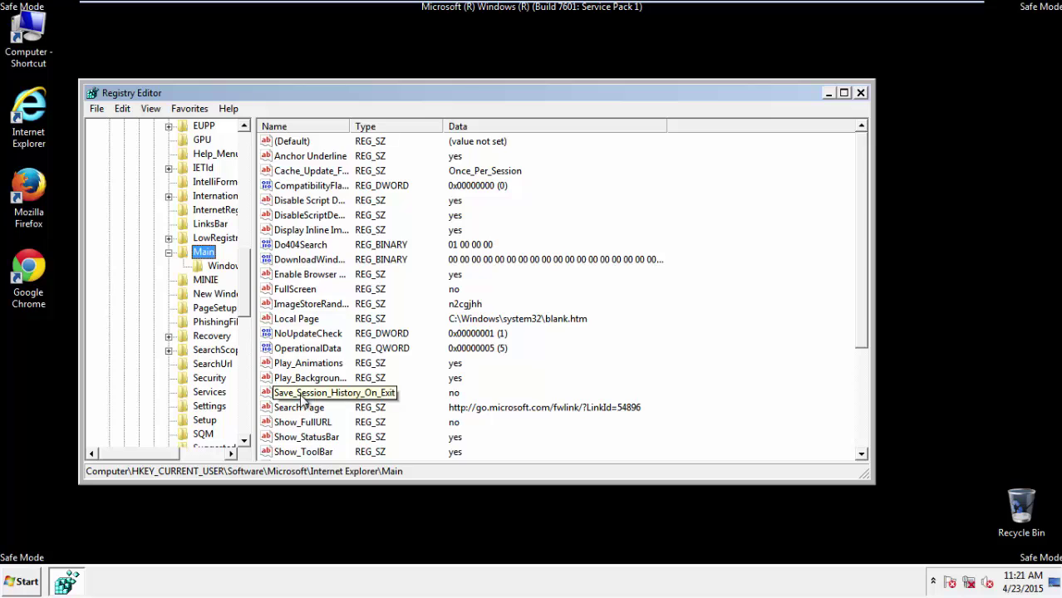
Permanently delete the Start Page value from the Internet Explorer Main key and close the Registry Editor
scroll(301, 399, down, 3)
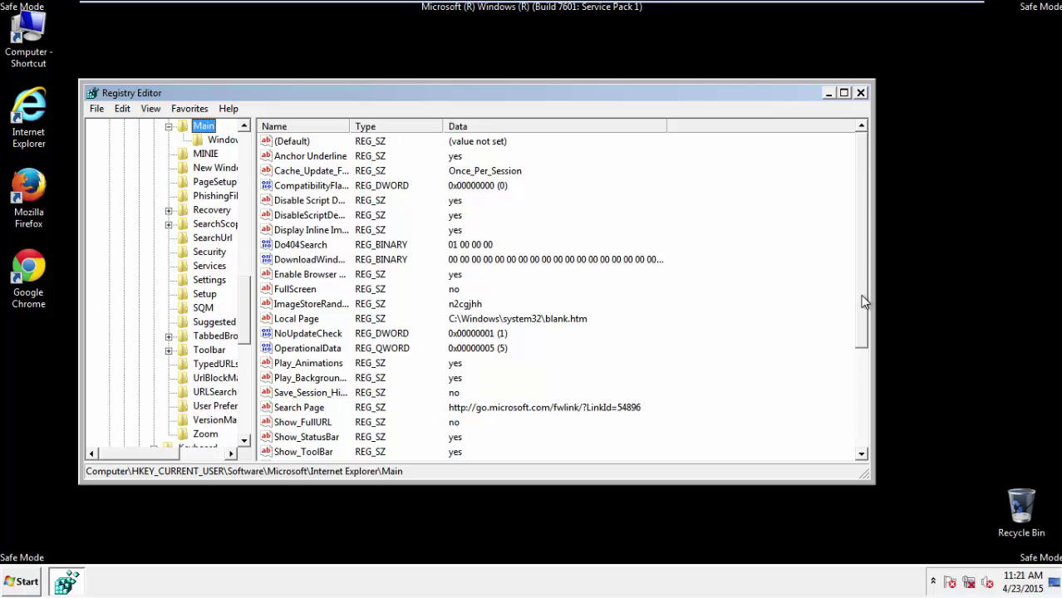
drag(864, 302, 857, 397)
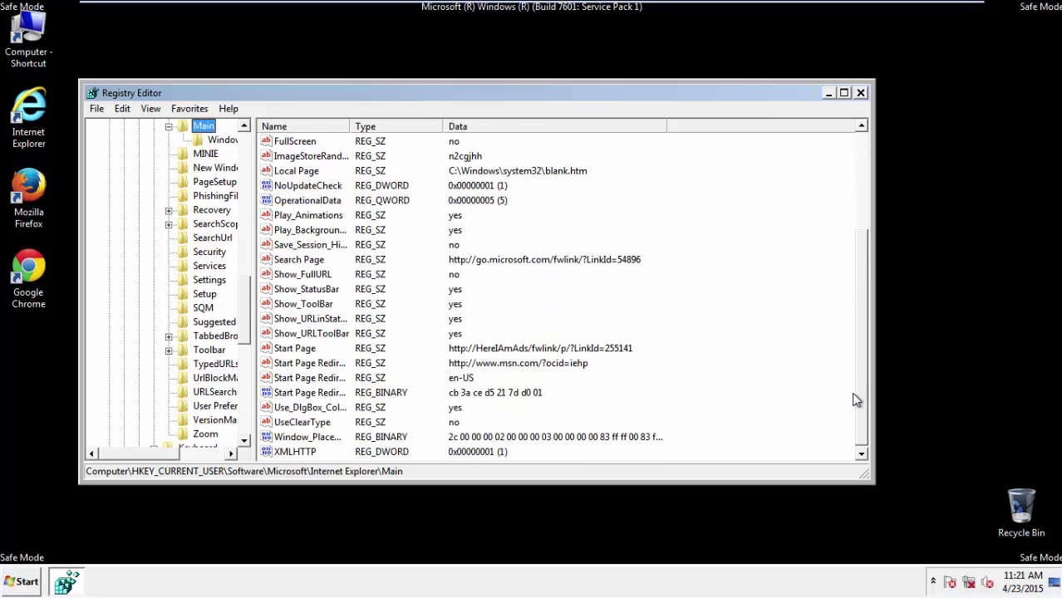
click(304, 349)
right_click(286, 354)
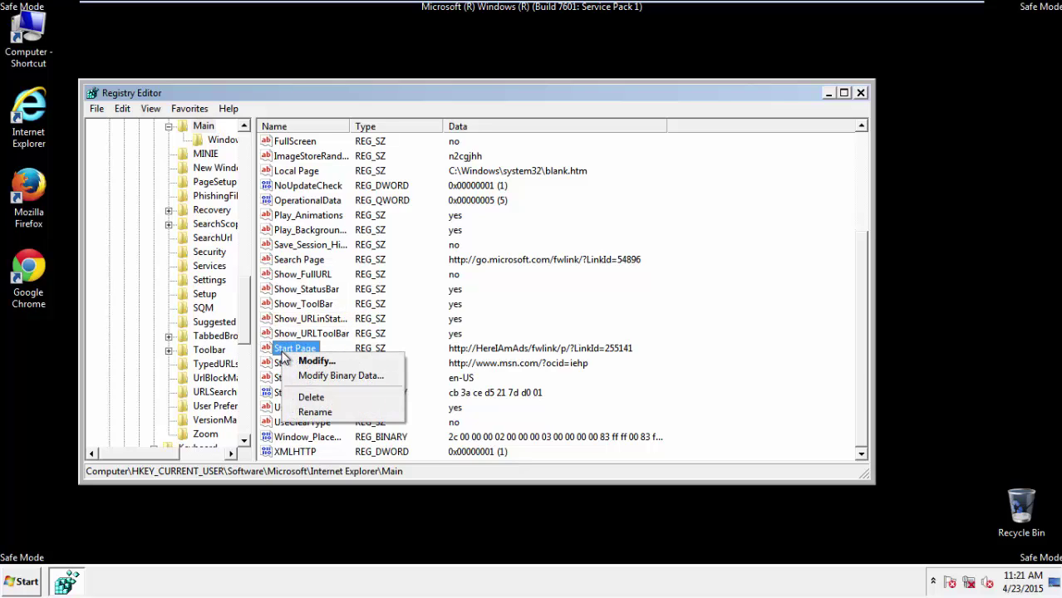
click(309, 397)
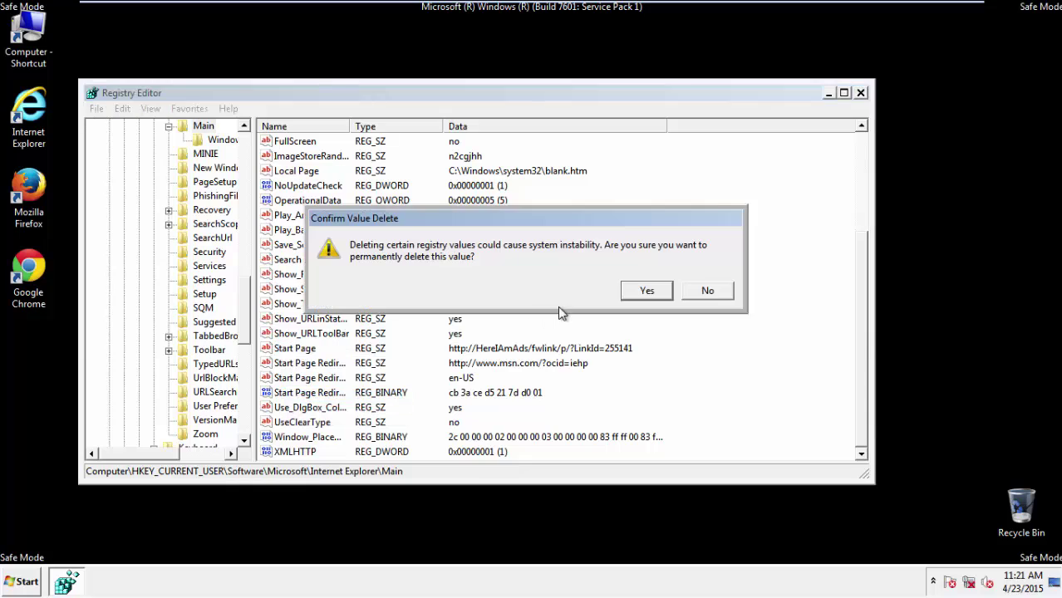
click(640, 290)
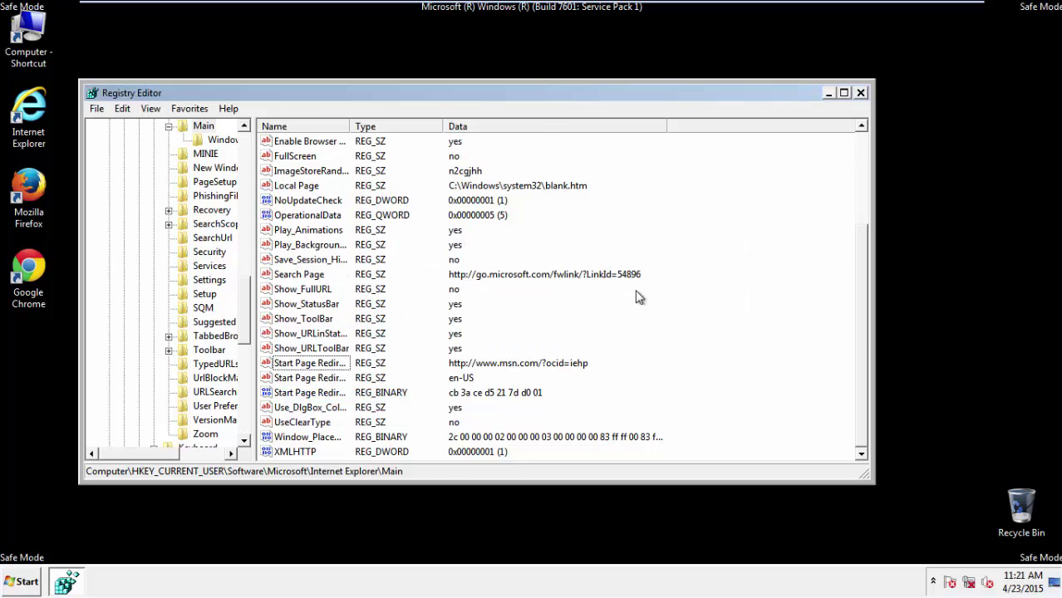
click(861, 94)
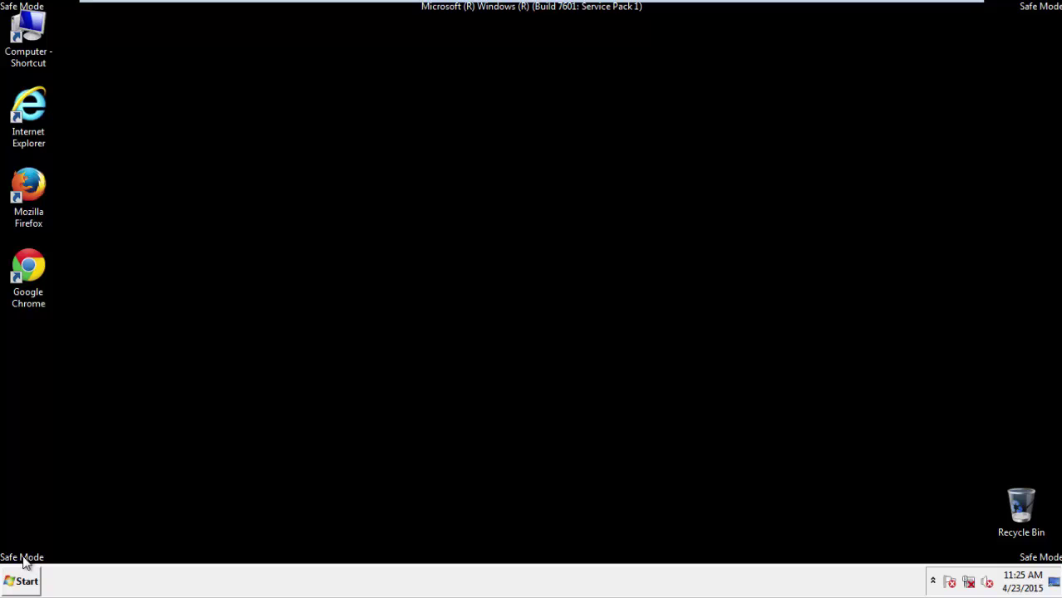
Launch Mozilla Firefox and decline making it the default browser for now
click(38, 195)
double_click(38, 194)
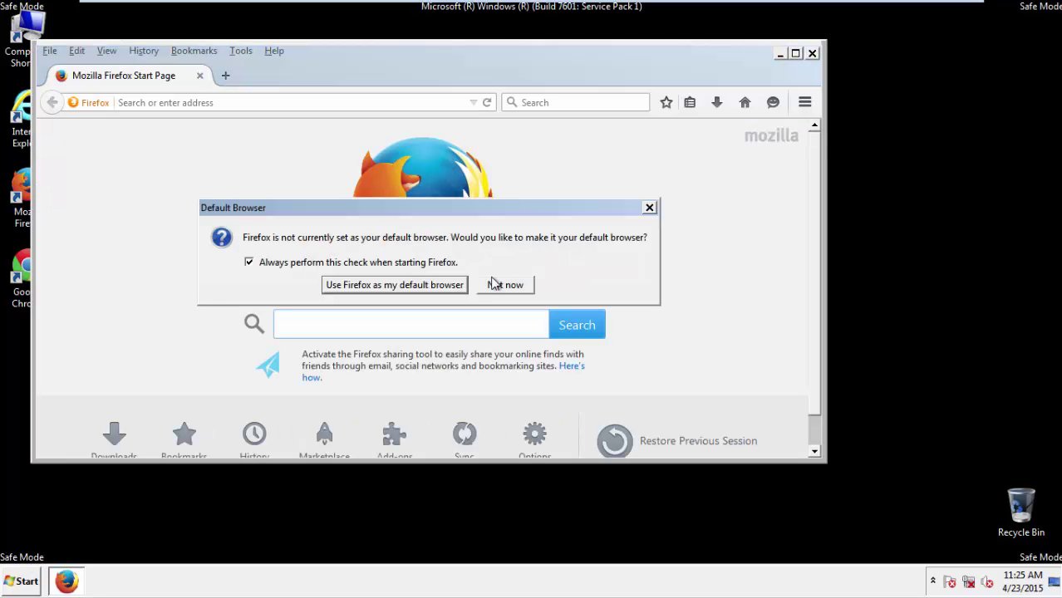
click(519, 287)
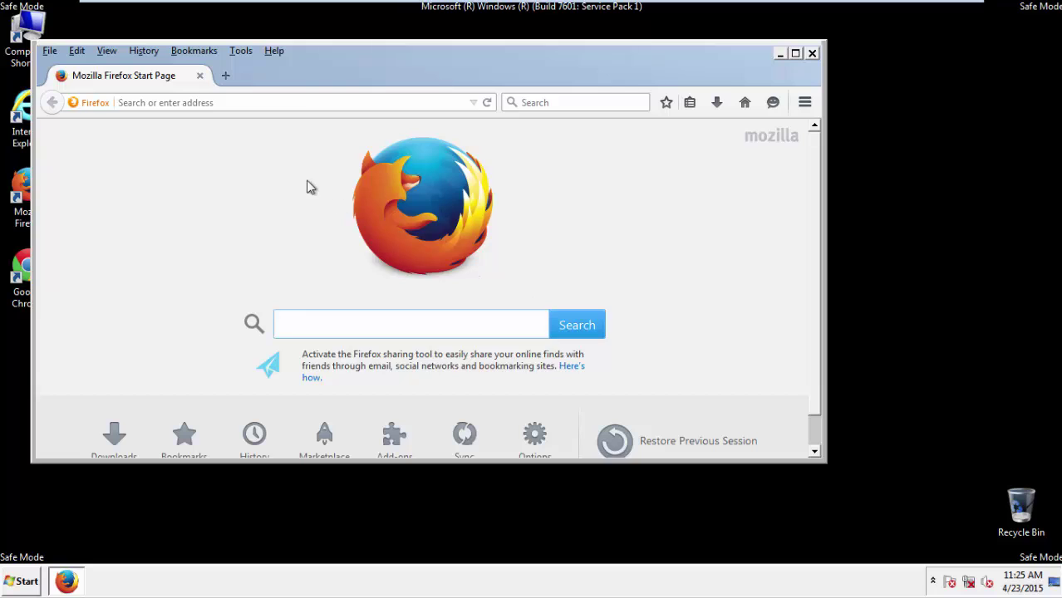
Hide the Firefox menu bar and show it again
right_click(327, 65)
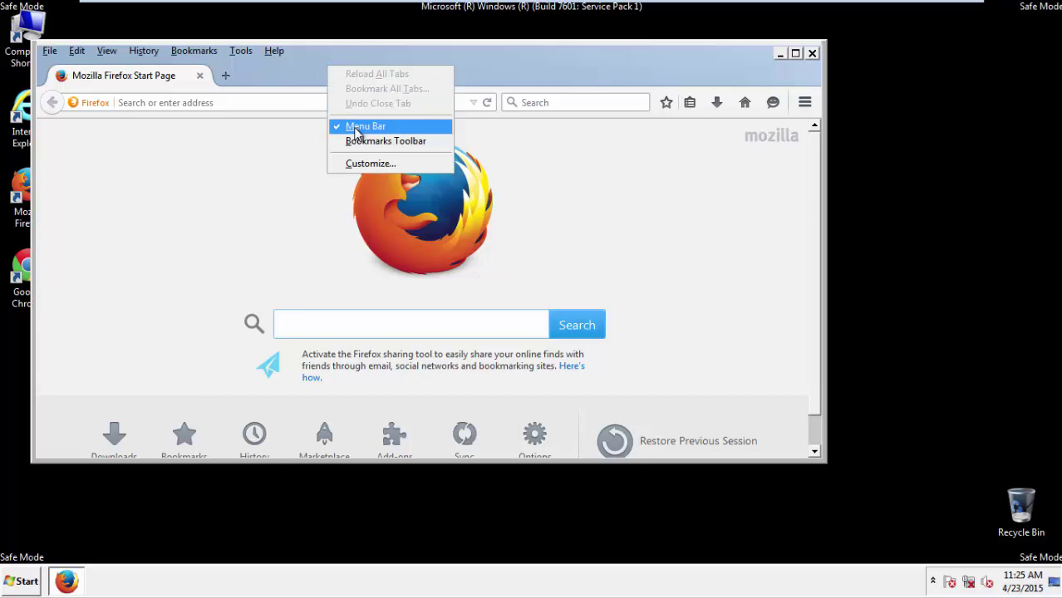
click(358, 126)
right_click(336, 70)
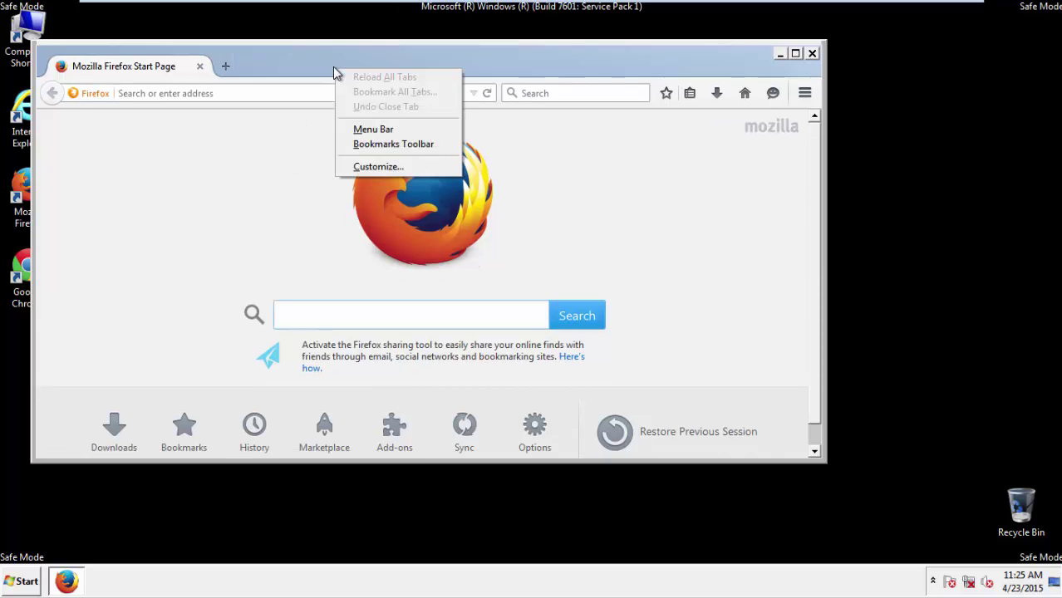
click(358, 130)
Clear all Firefox history with the time range Everything, keeping Offline Website Data and Site Preferences included
click(149, 52)
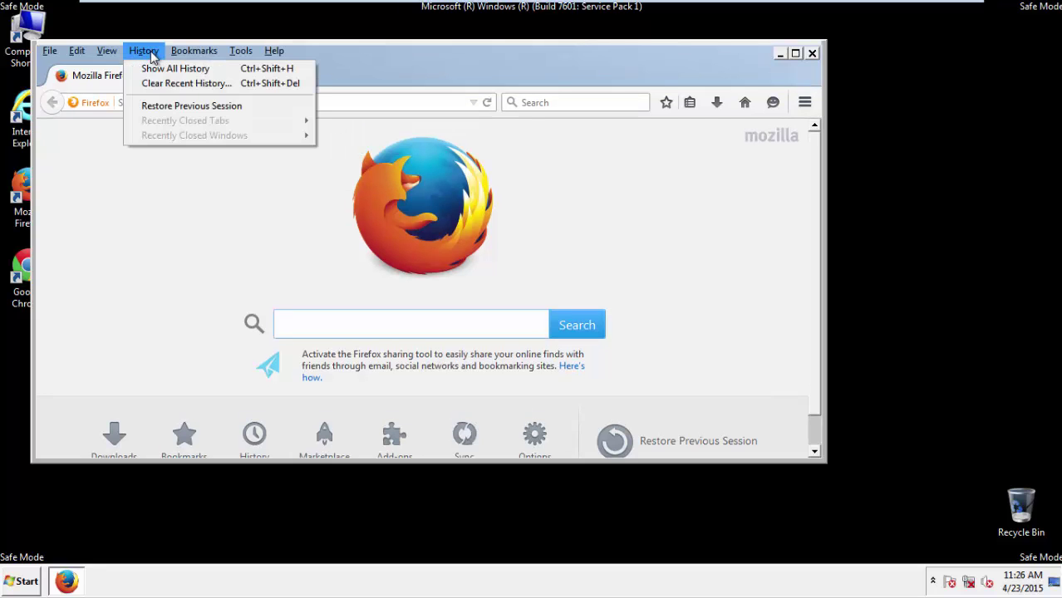
click(160, 84)
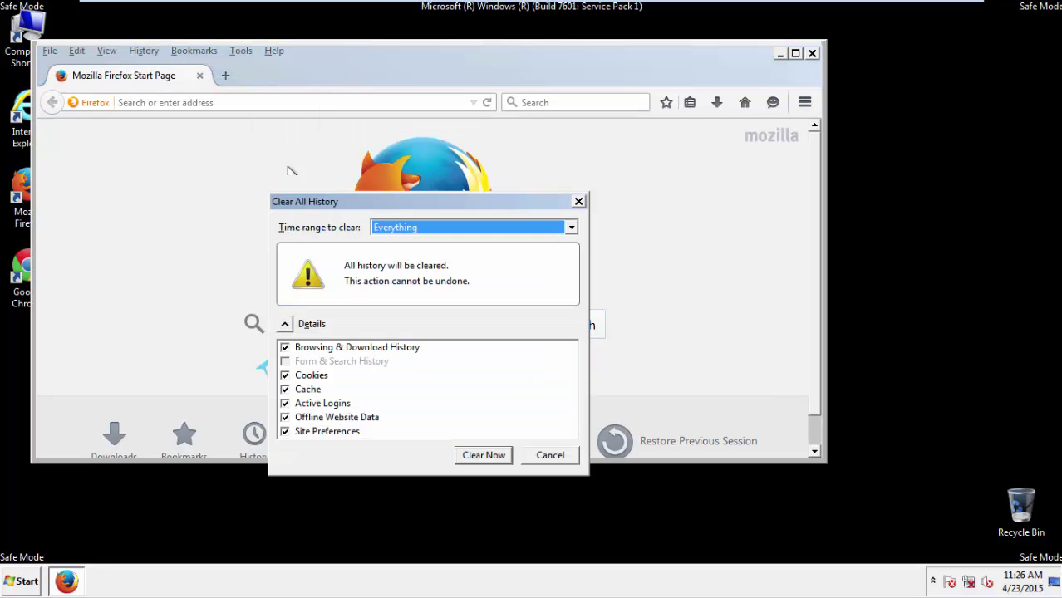
click(392, 231)
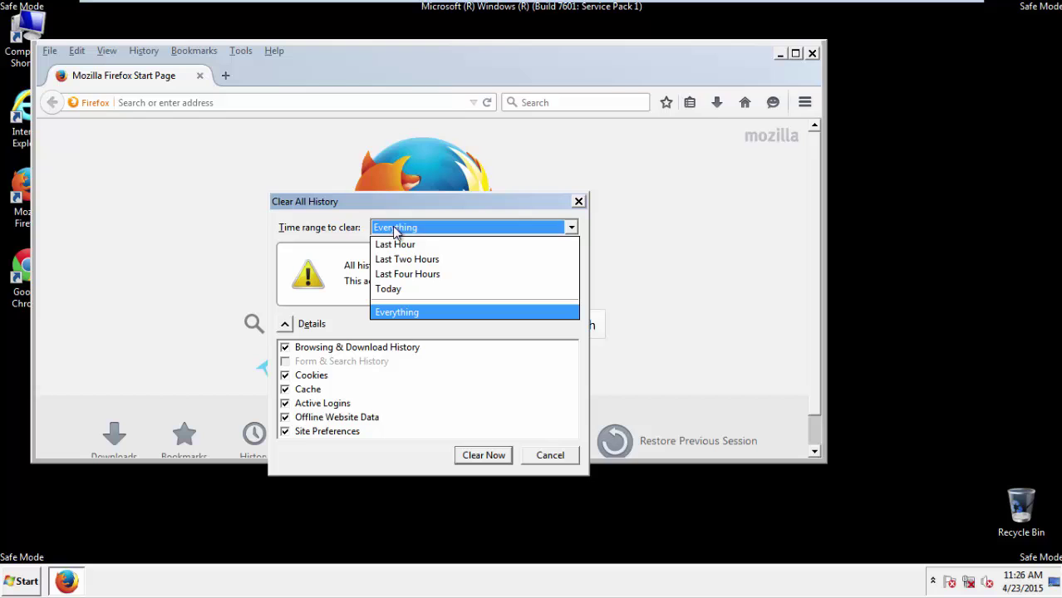
click(403, 312)
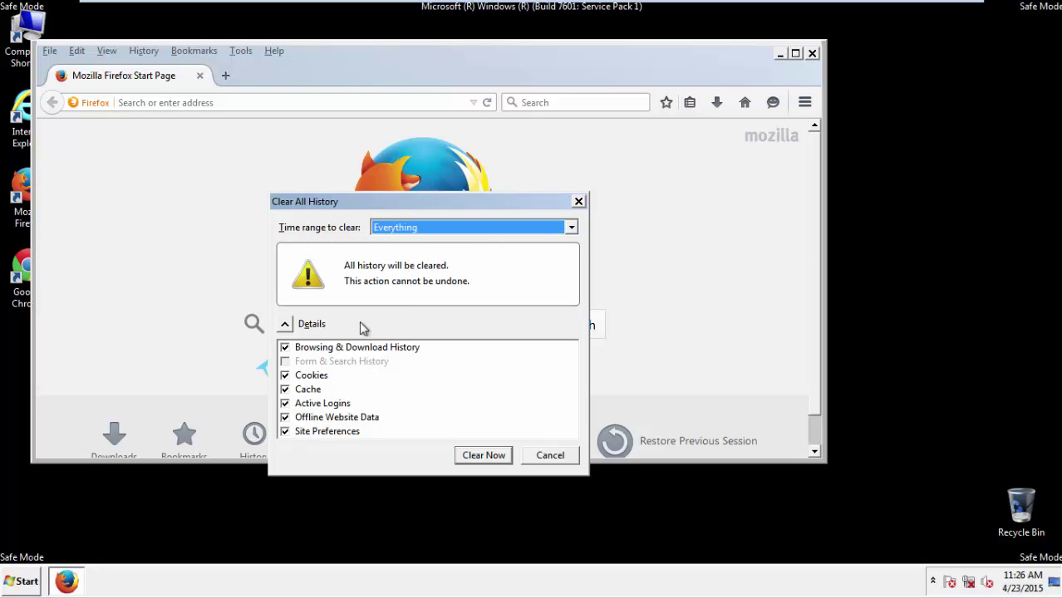
click(285, 417)
click(285, 417)
click(285, 432)
click(285, 433)
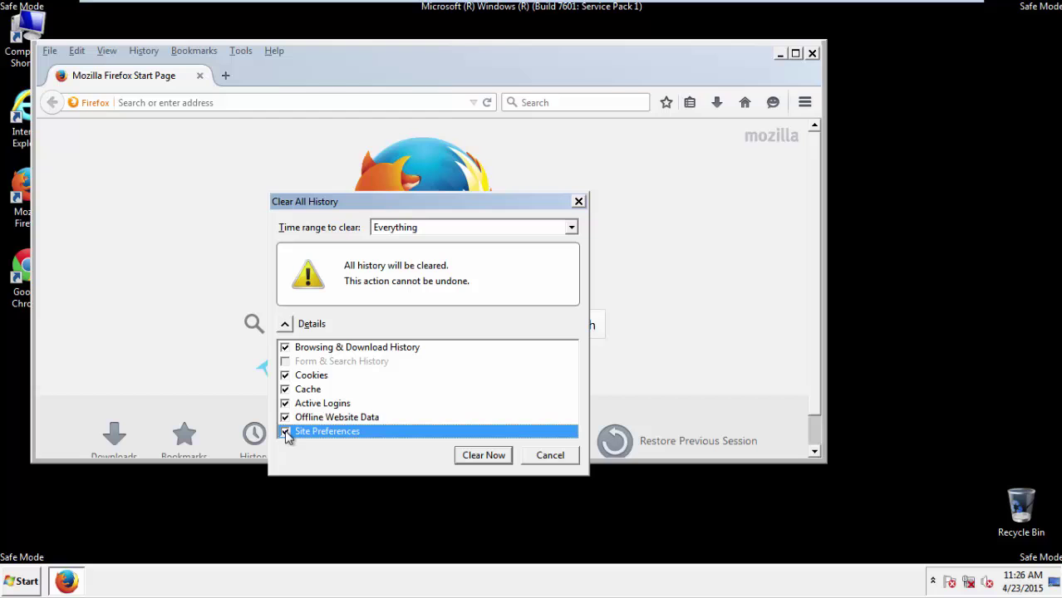
click(482, 456)
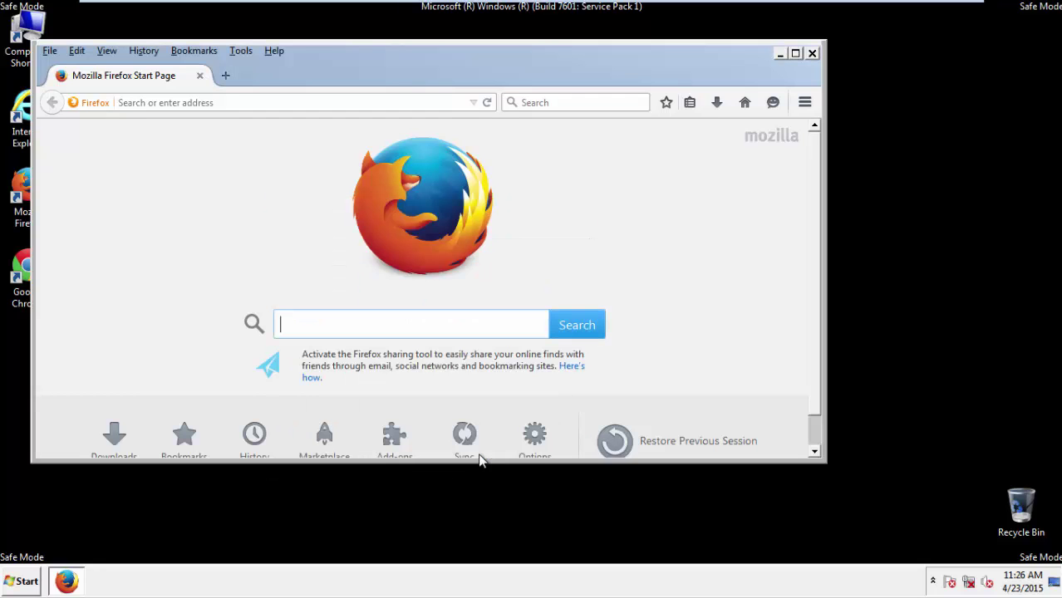
Refresh Firefox to its defaults from the Troubleshooting Information page, finish the import wizard and close the browser
click(274, 52)
click(308, 128)
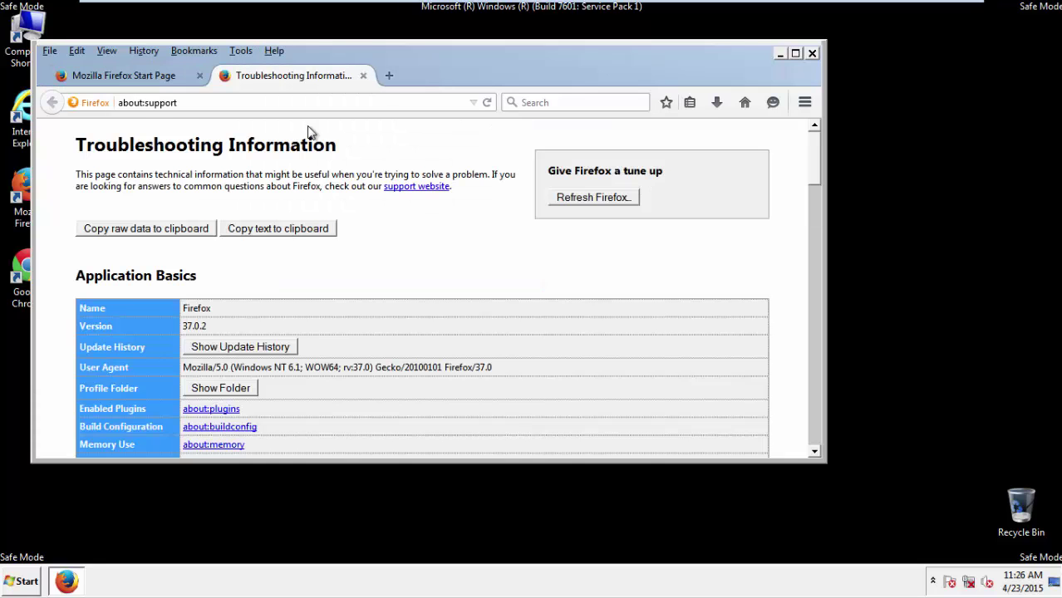
click(615, 199)
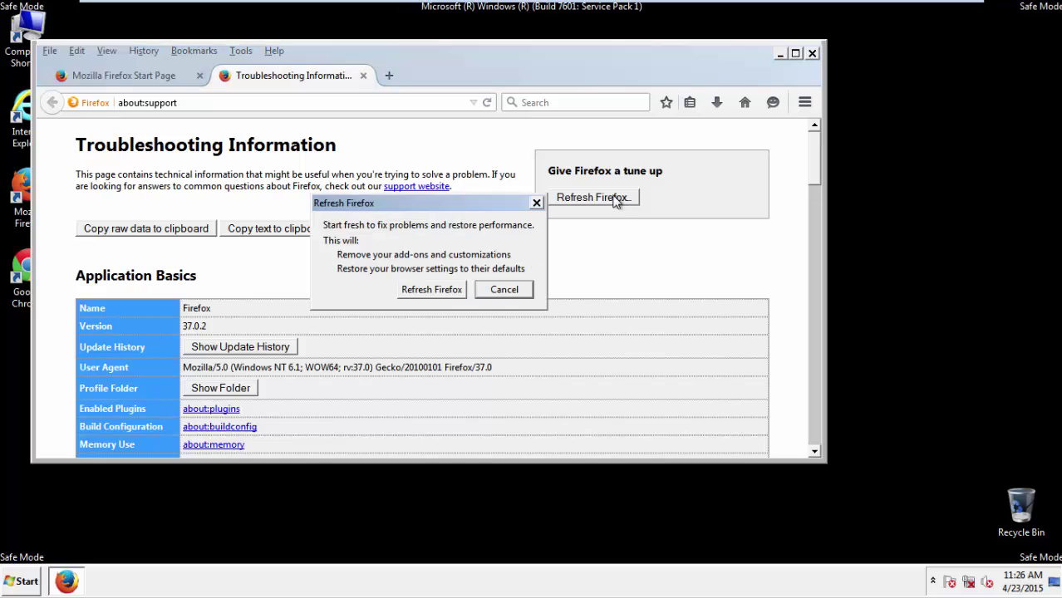
click(431, 289)
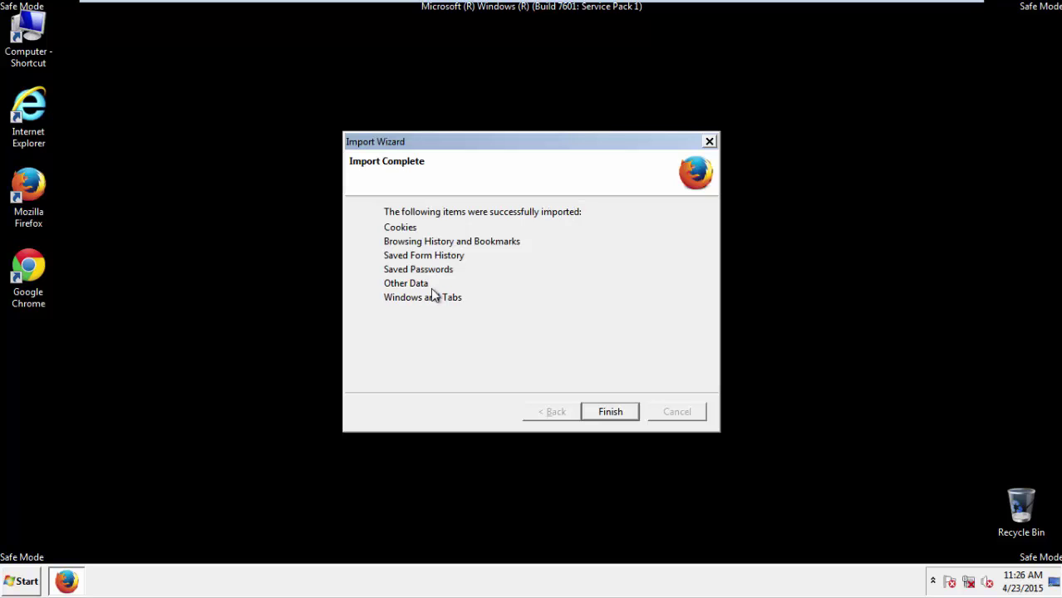
click(610, 411)
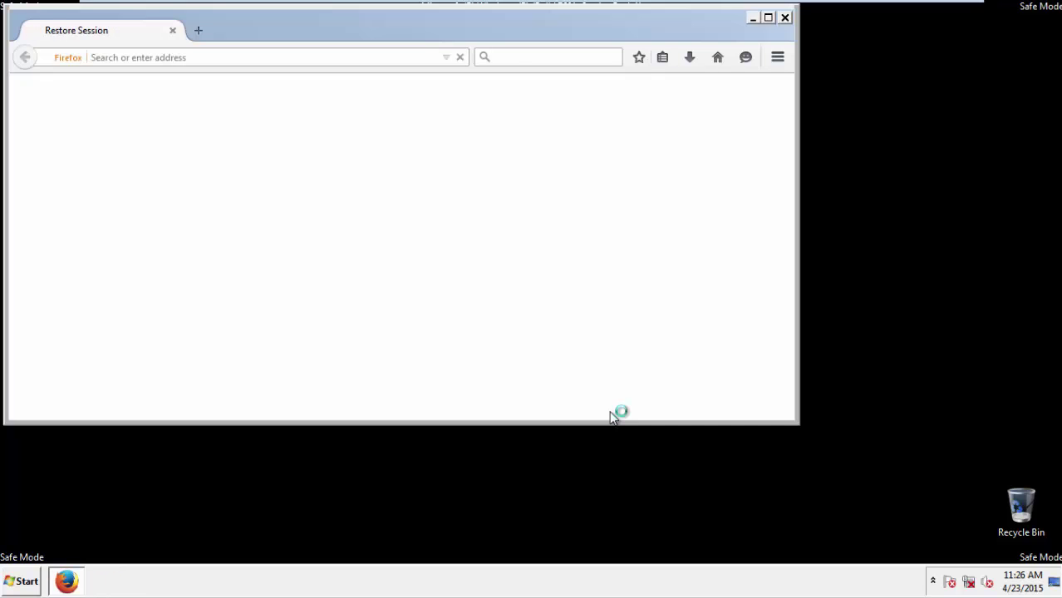
click(478, 254)
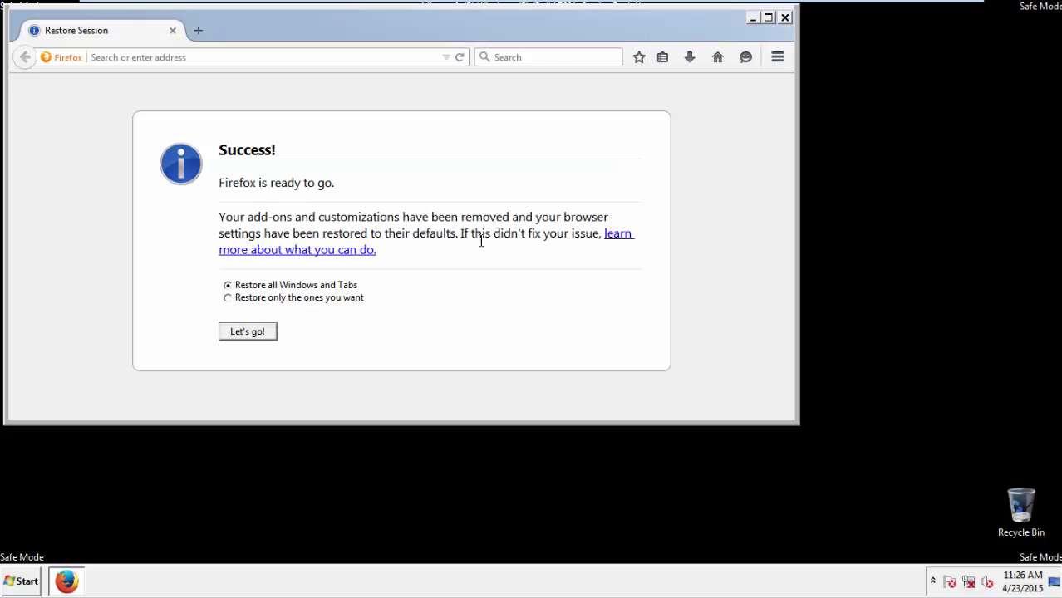
click(785, 18)
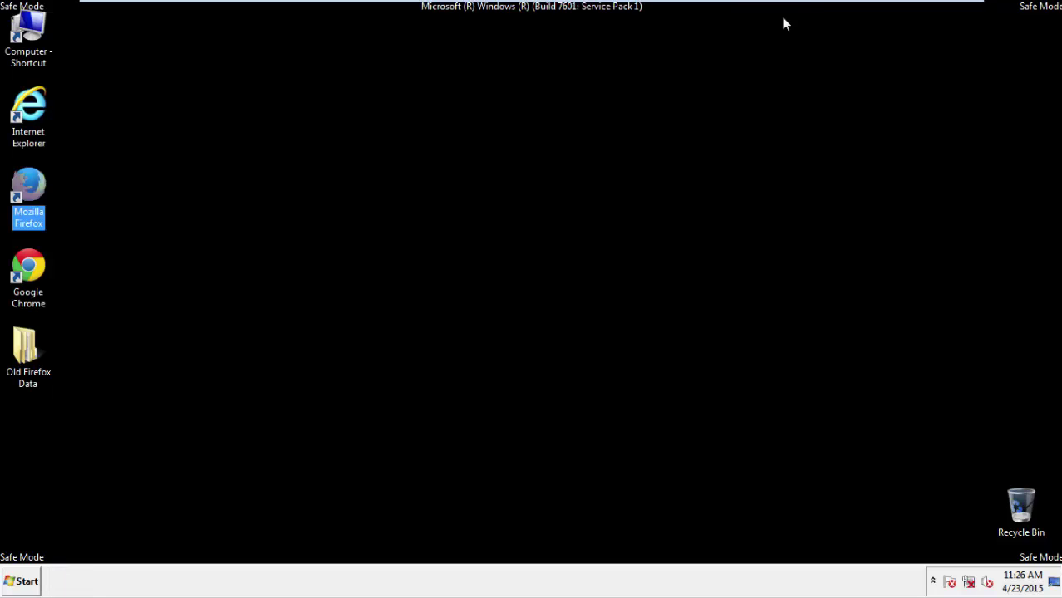
Launch Google Chrome and permanently dismiss its request to become the default browser
double_click(27, 264)
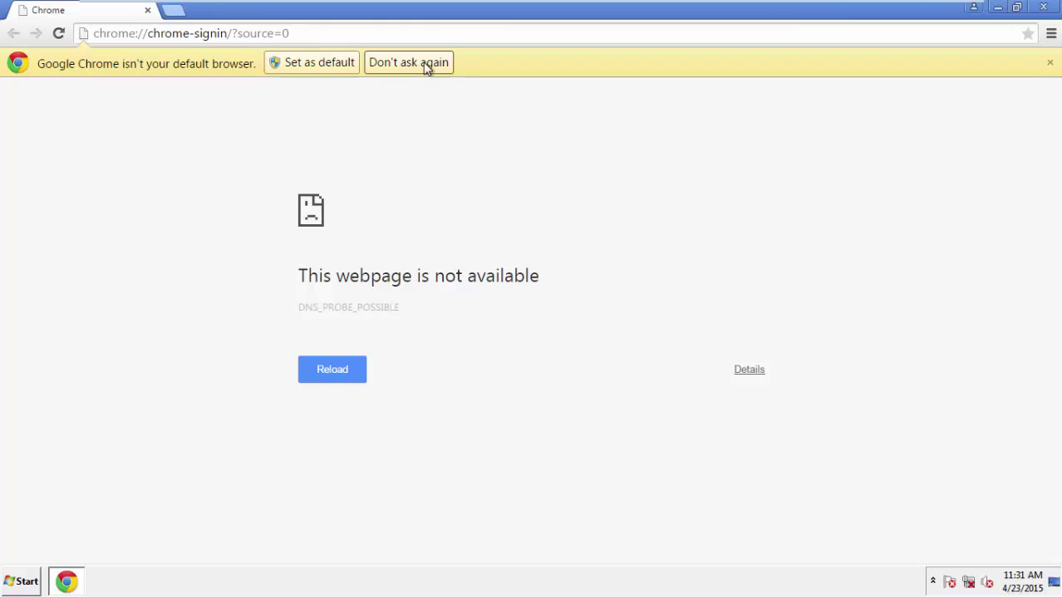
click(425, 65)
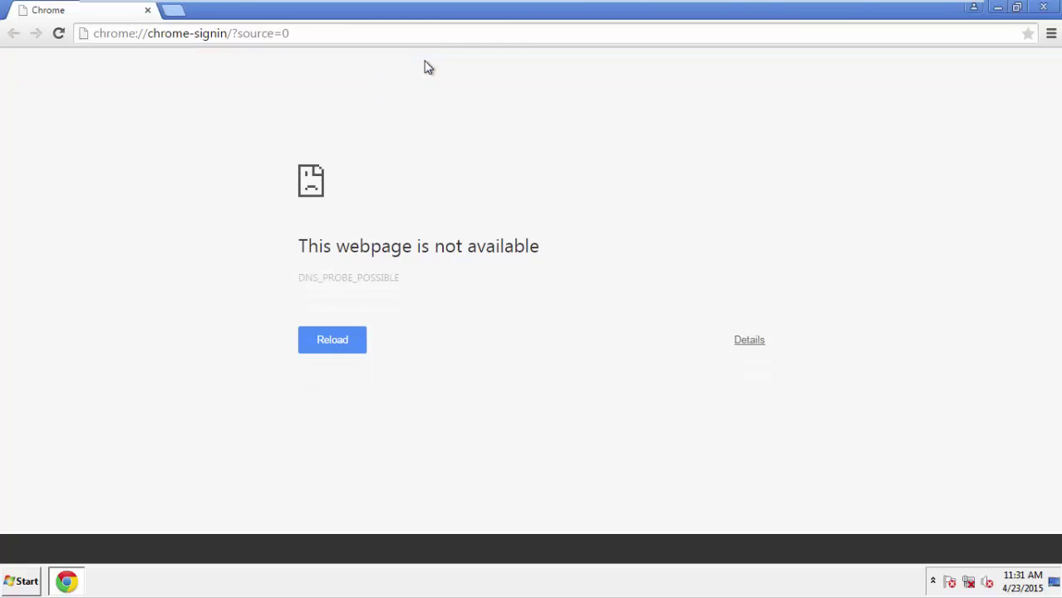
Clear Chrome's browsing data from the beginning of time, also including autofill form data, hosted app data and content licenses
click(1051, 35)
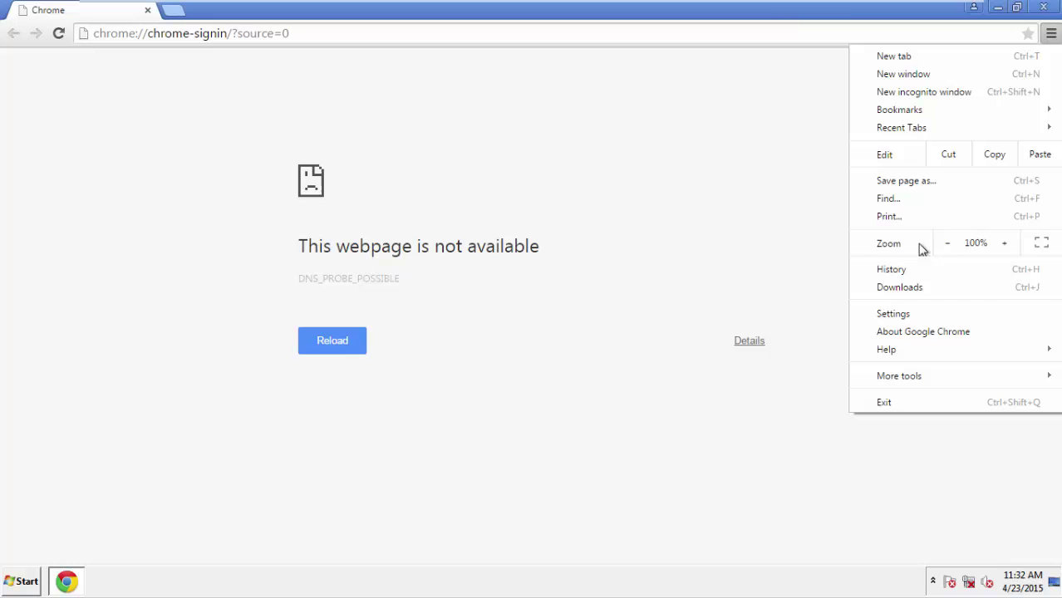
click(901, 314)
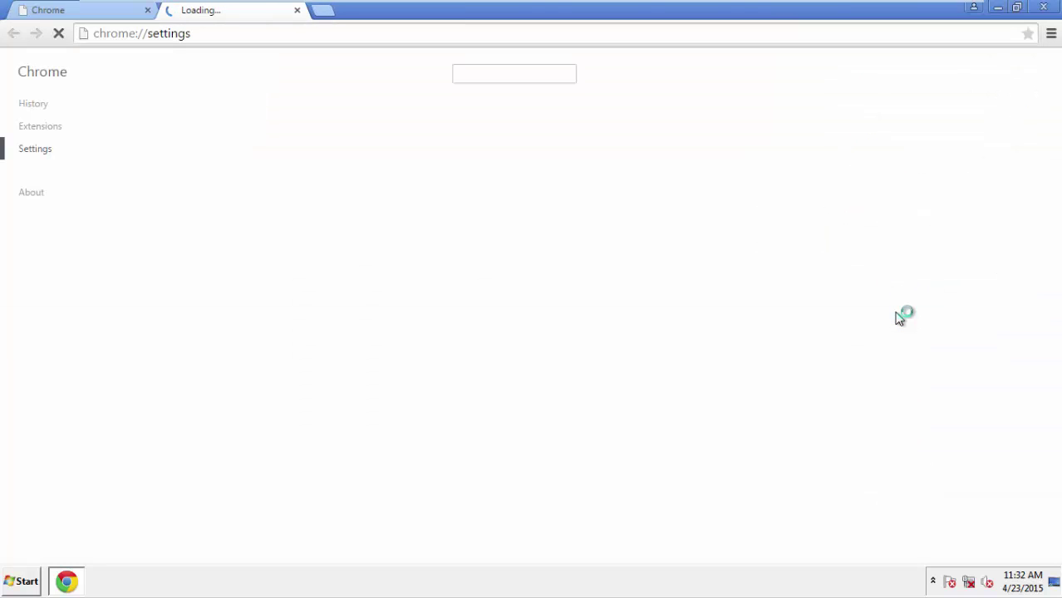
click(34, 104)
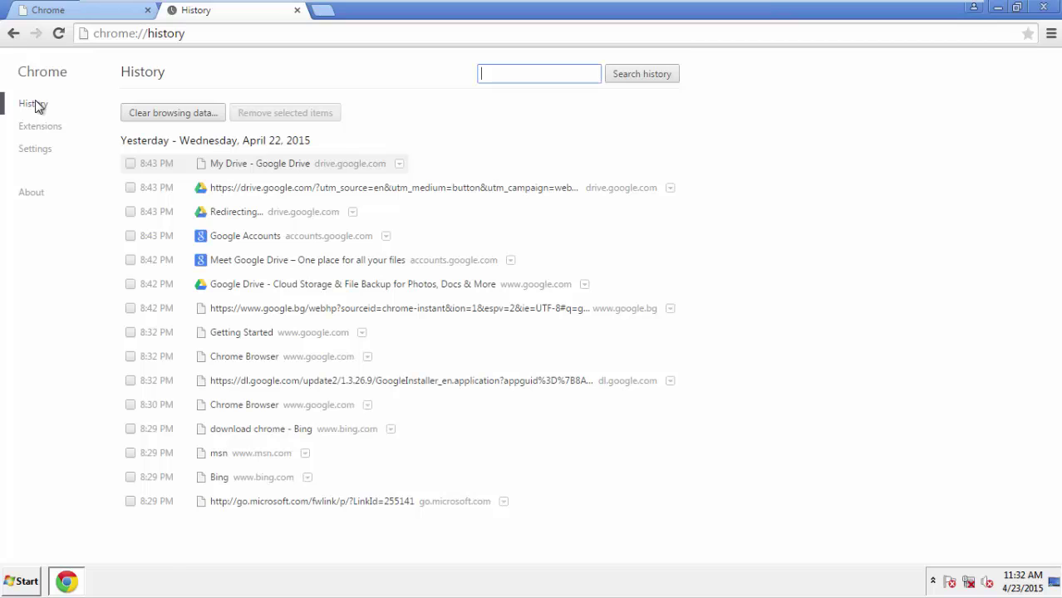
click(158, 115)
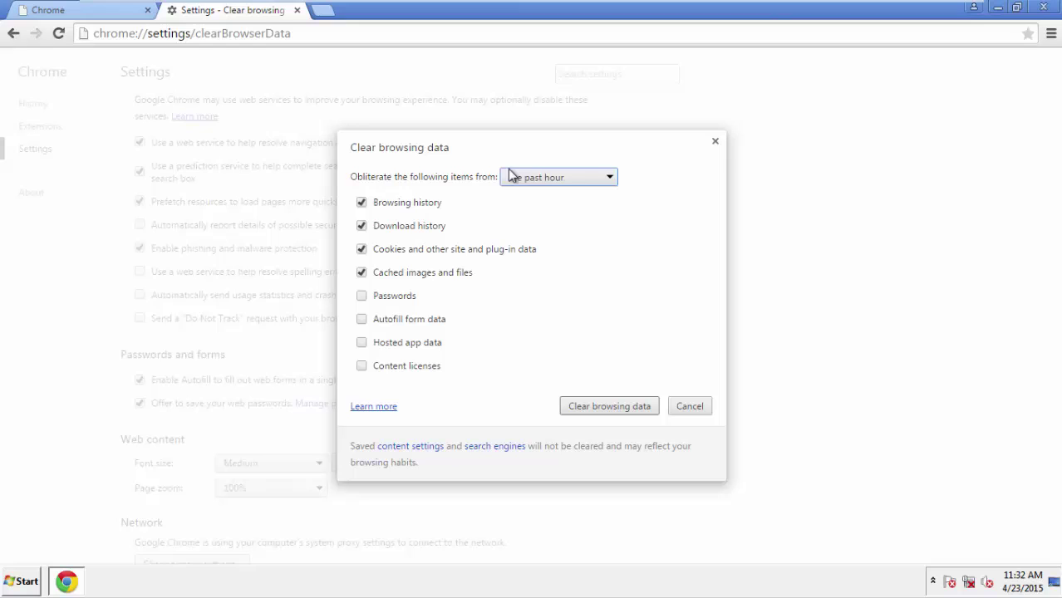
click(535, 177)
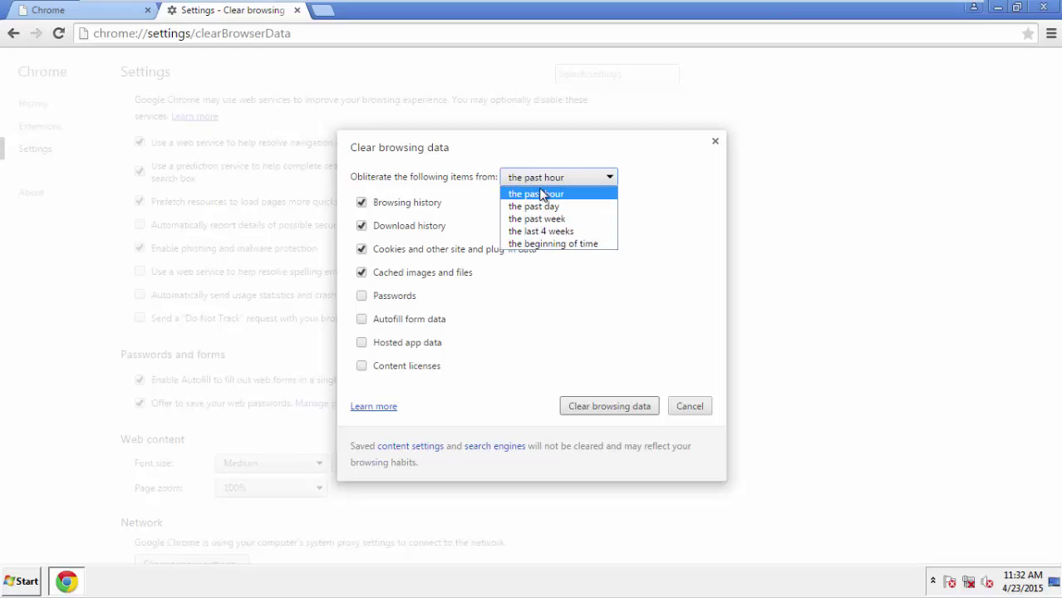
click(531, 246)
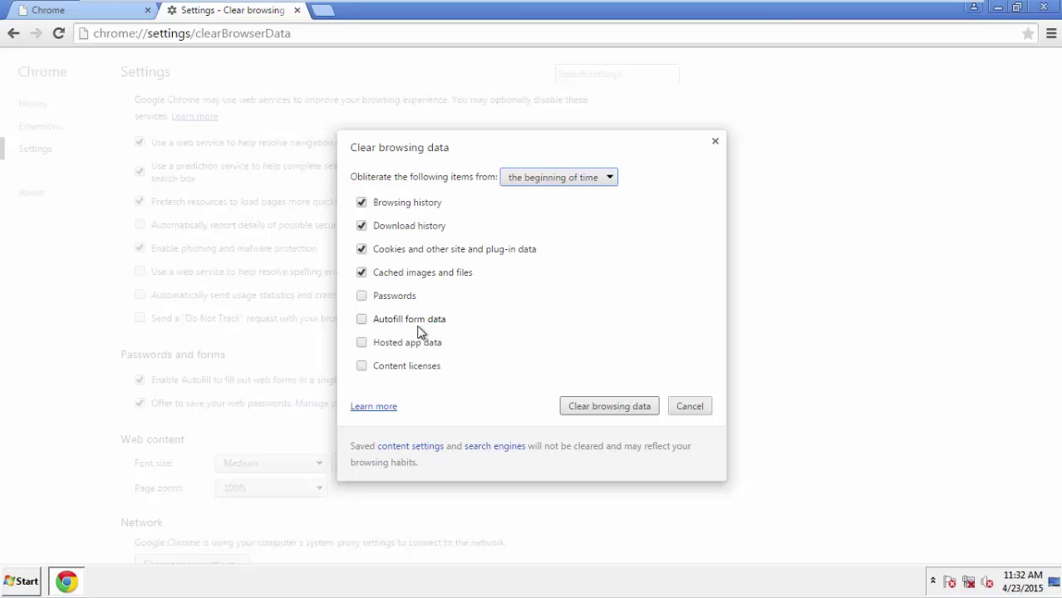
click(371, 324)
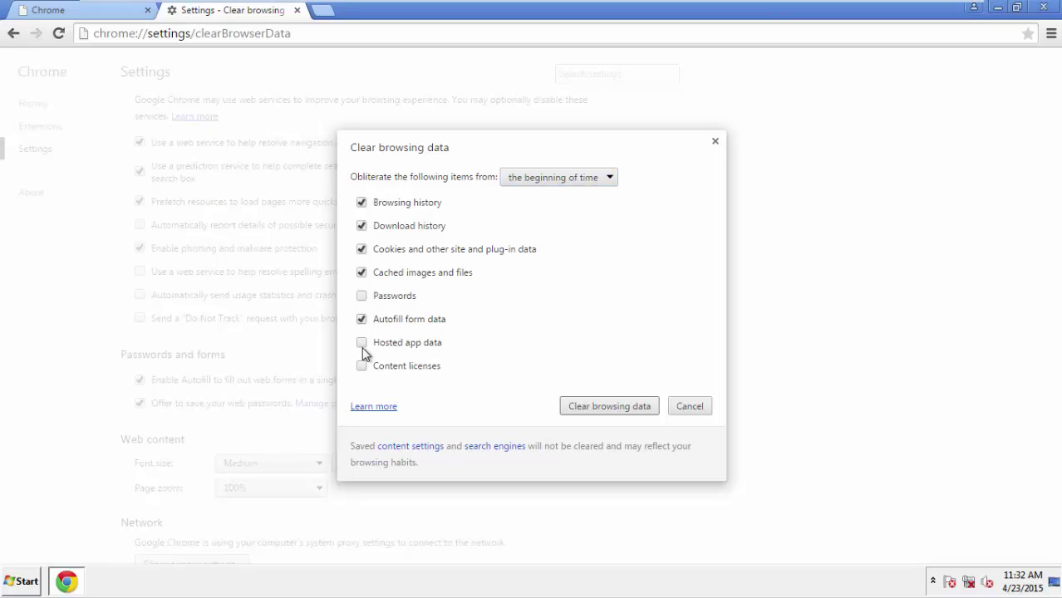
click(363, 344)
click(367, 372)
click(593, 407)
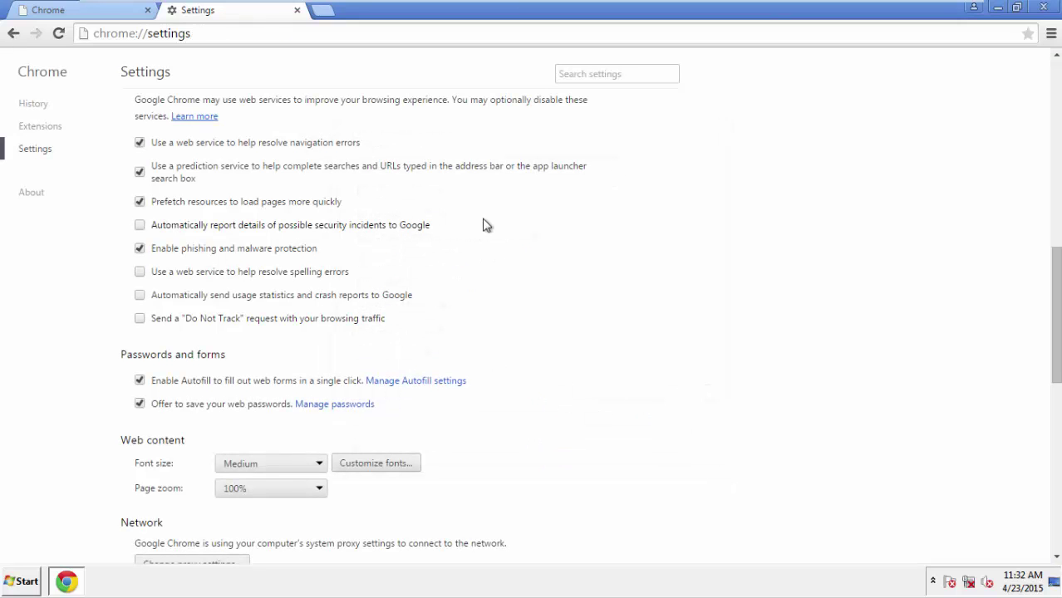
Reset Chrome's settings to their original defaults and close the browser
drag(1055, 265, 1051, 463)
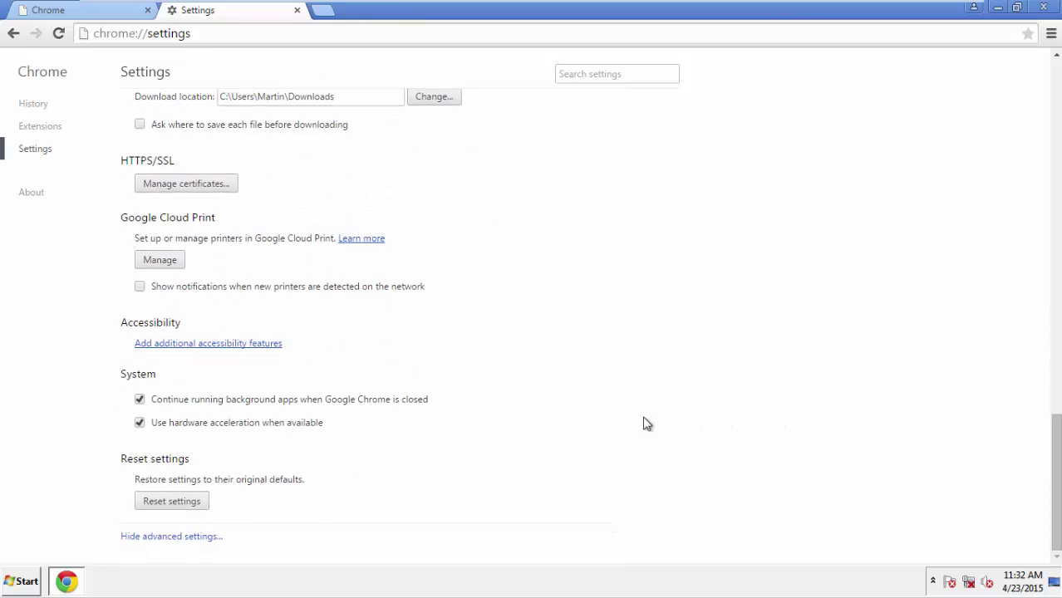
click(200, 507)
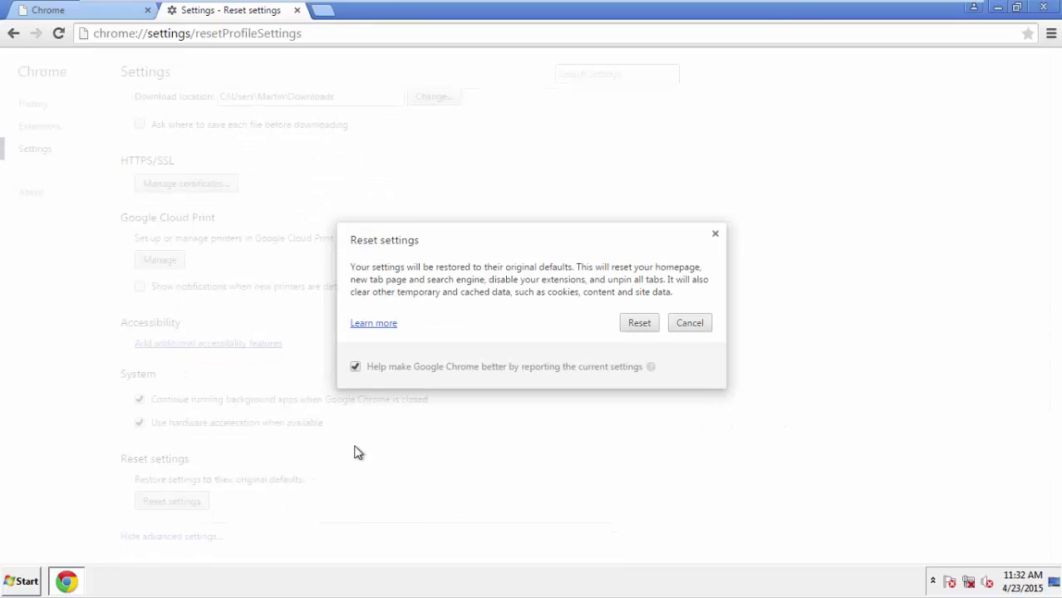
click(641, 323)
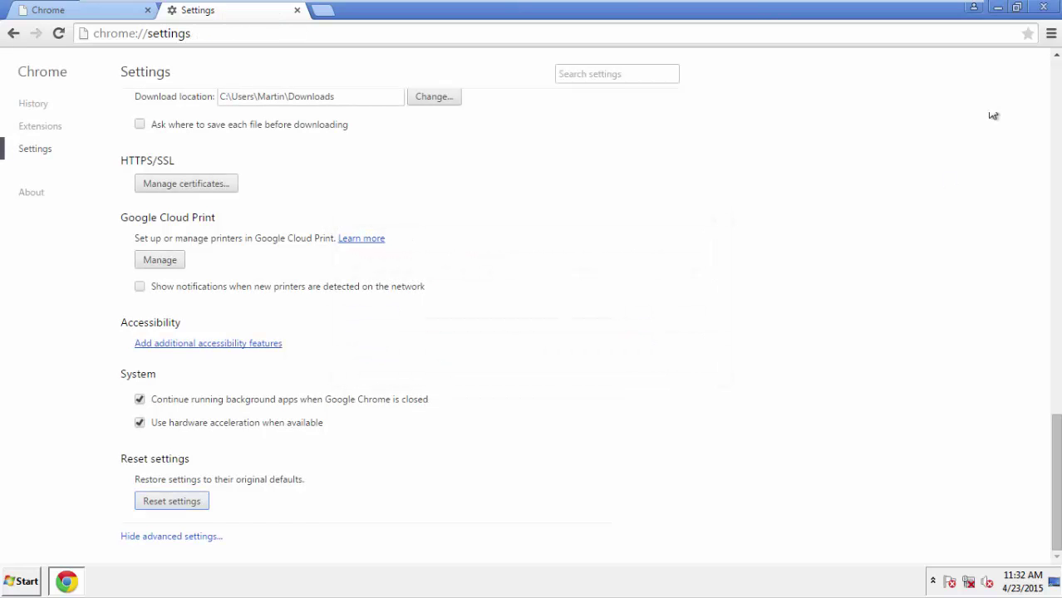
click(1039, 7)
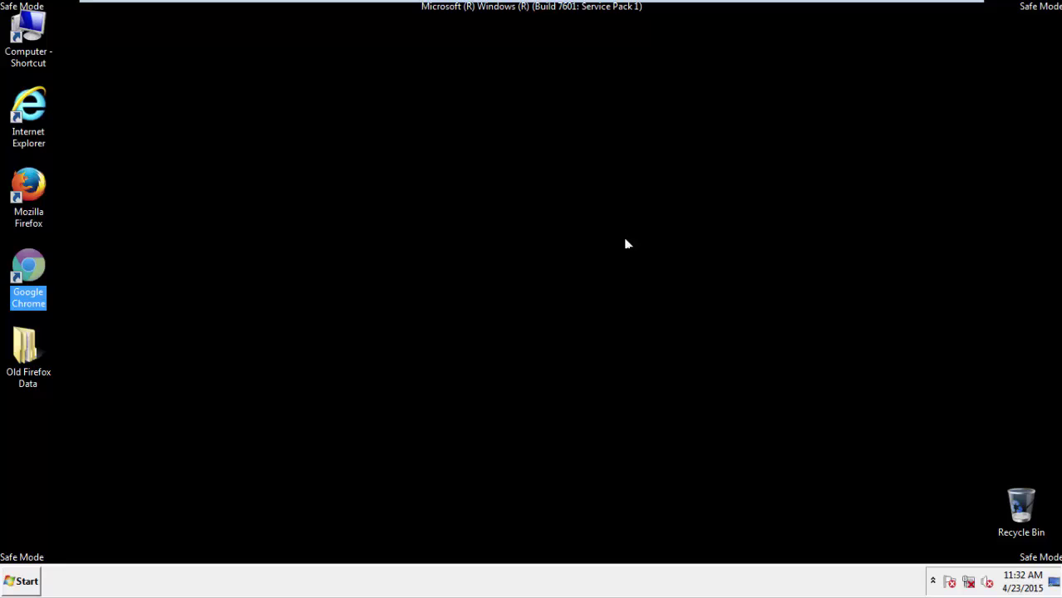
click(572, 268)
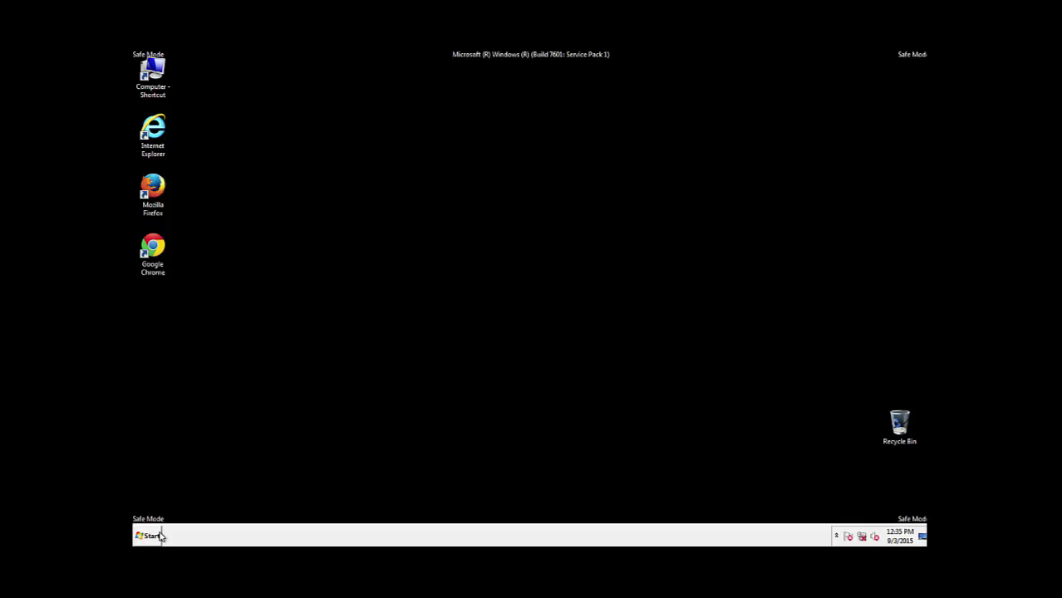
Remove the DNS Unlocker extension from Mozilla Firefox, restart the browser, and close it with all its tabs
click(155, 200)
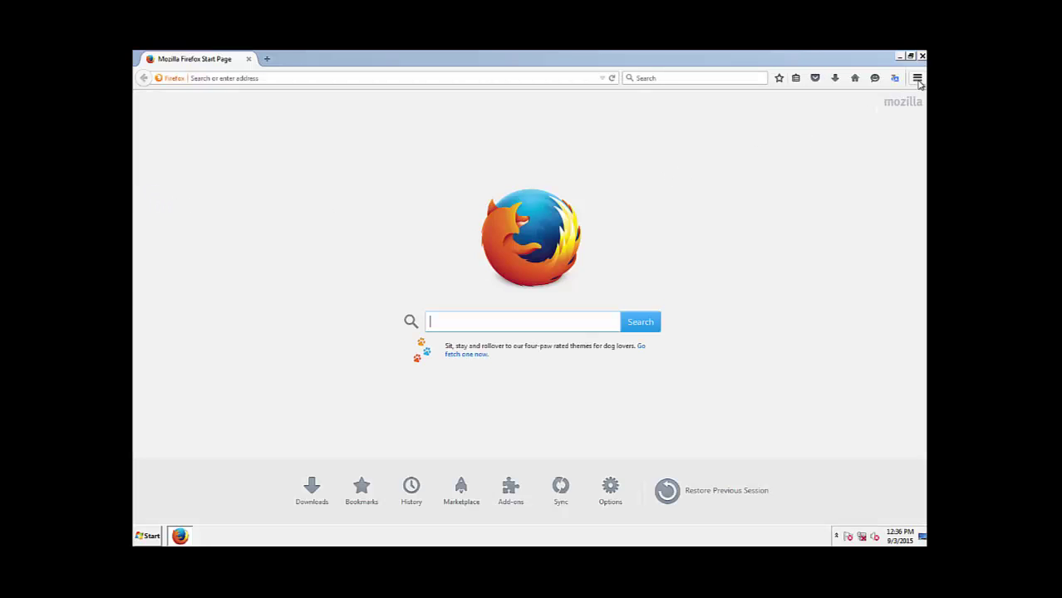
click(917, 78)
click(893, 243)
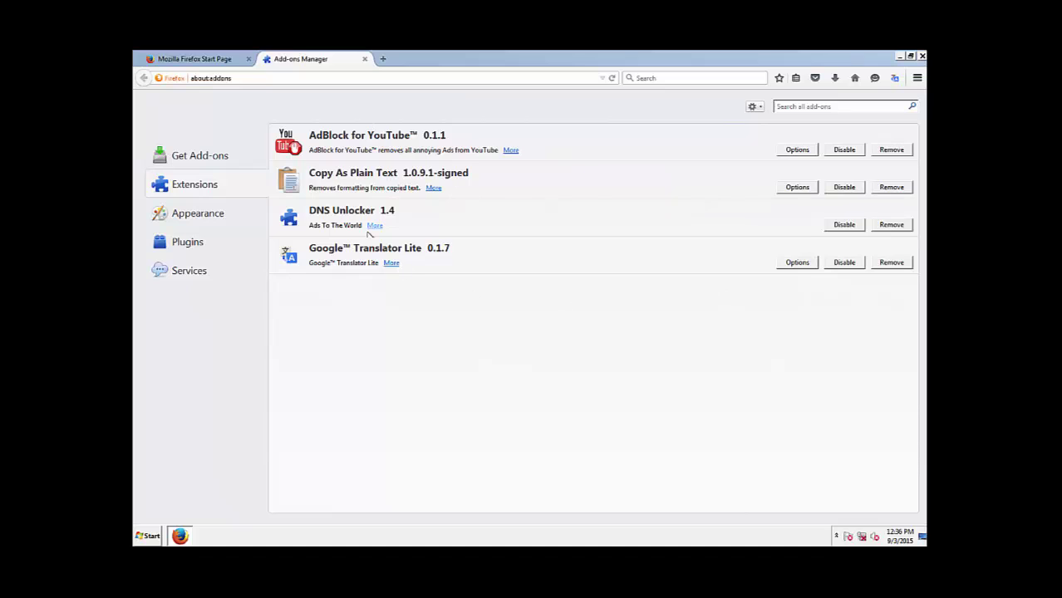
click(888, 224)
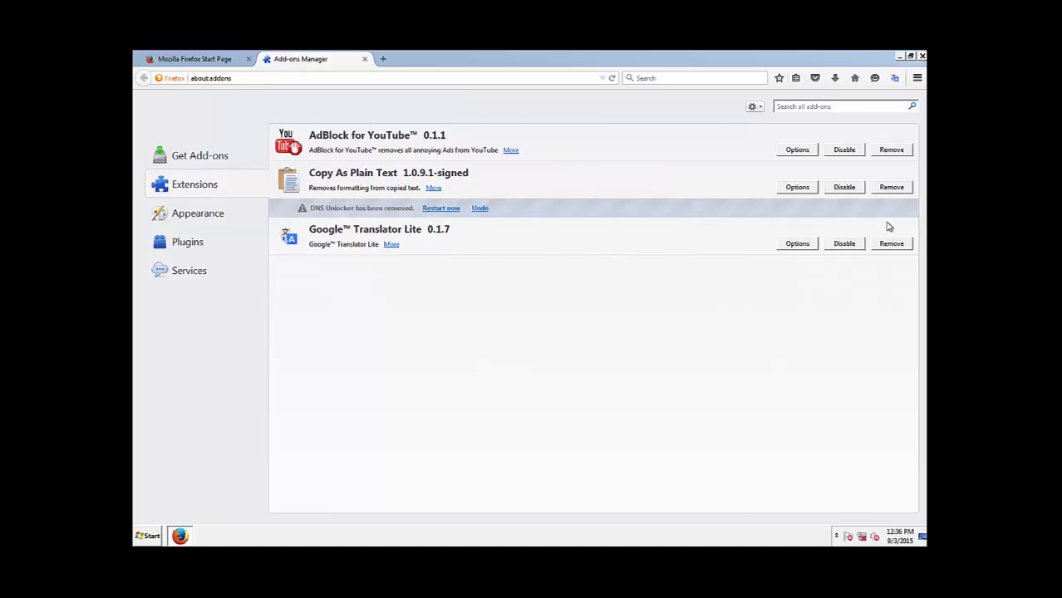
click(449, 210)
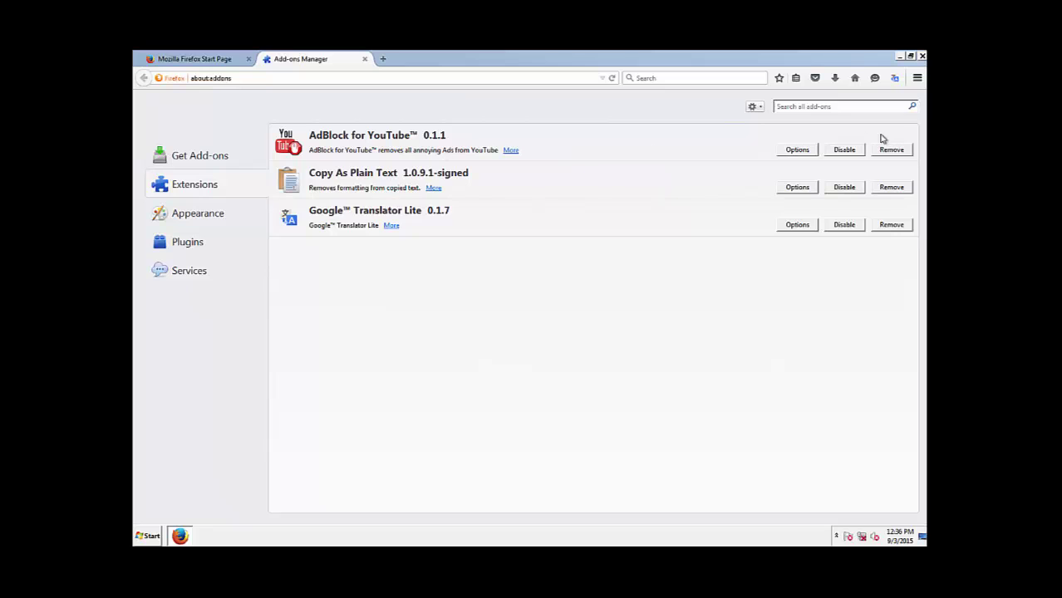
click(922, 55)
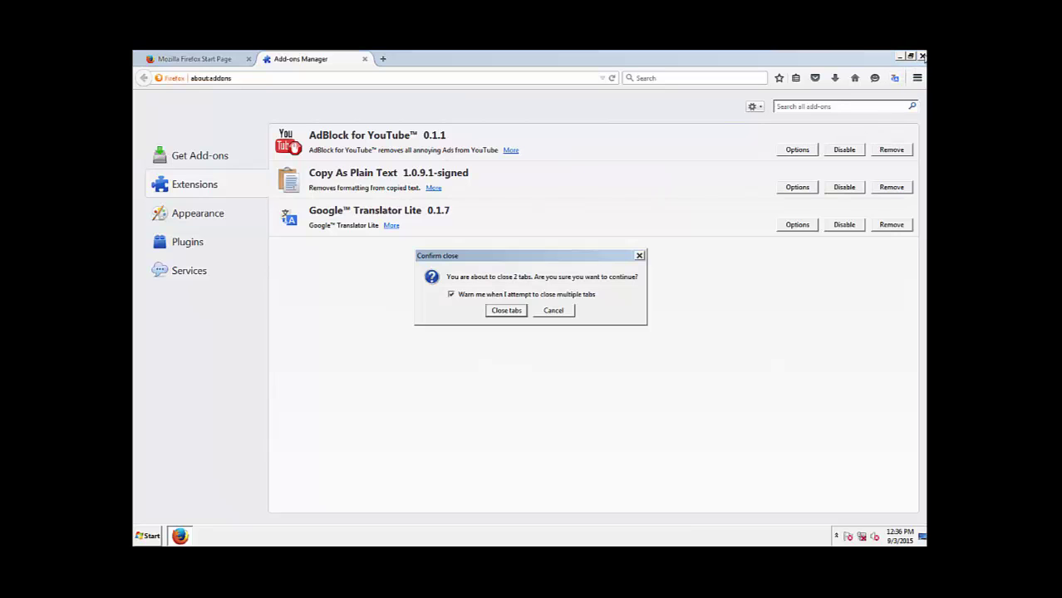
click(517, 310)
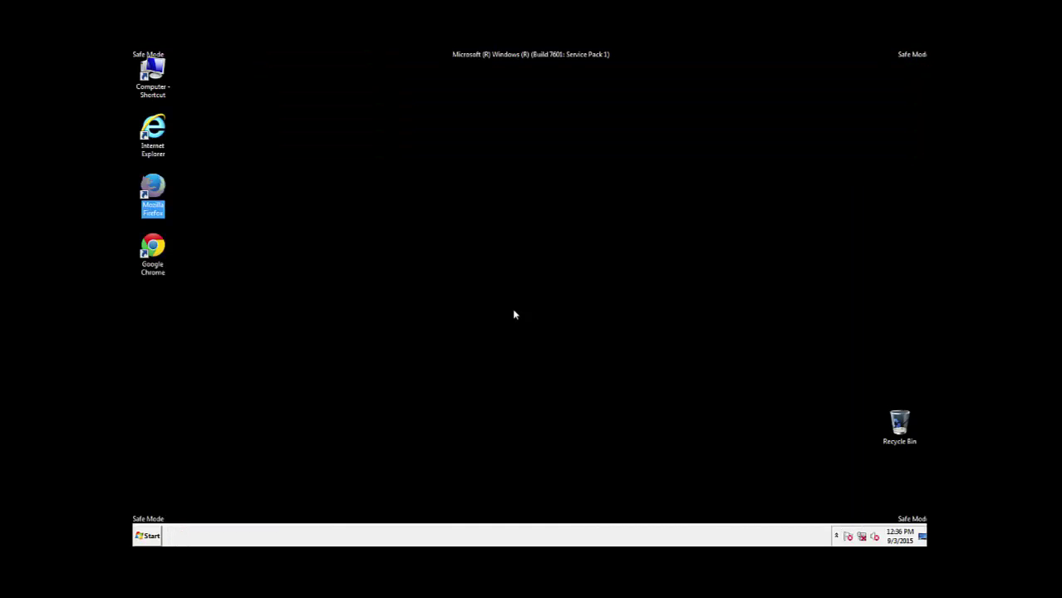
Launch Google Chrome and disable the extensions running in developer mode
click(160, 256)
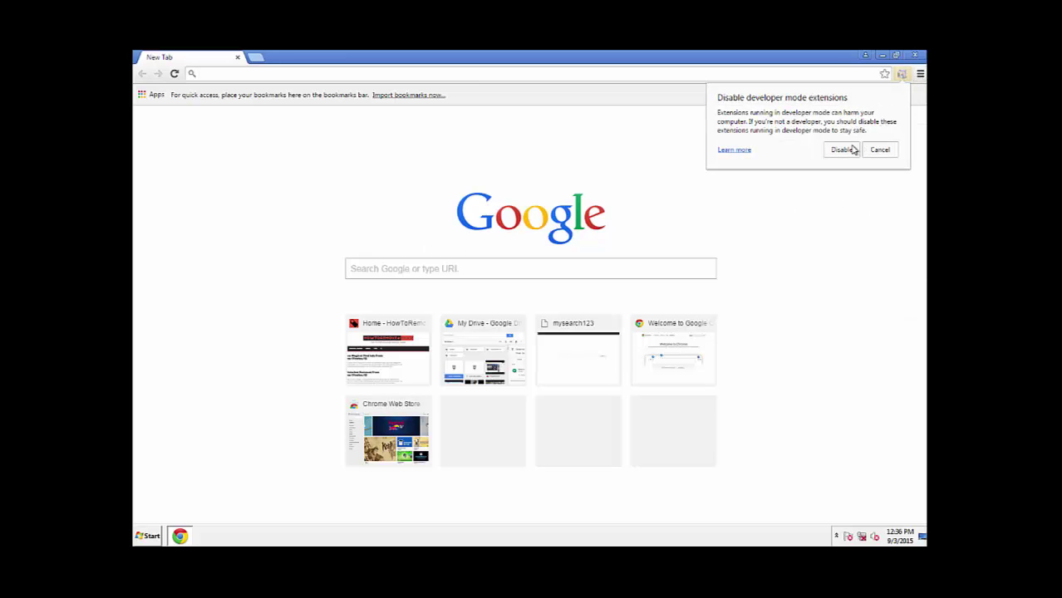
click(842, 149)
Remove the DNS Unlocker extension from Chrome and close the browser
click(920, 73)
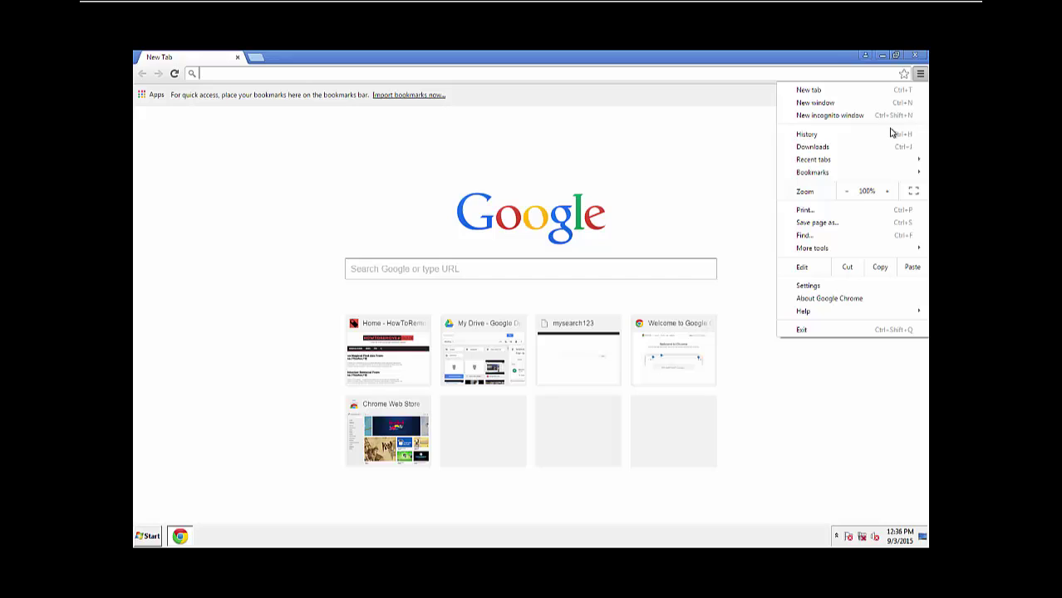
click(831, 285)
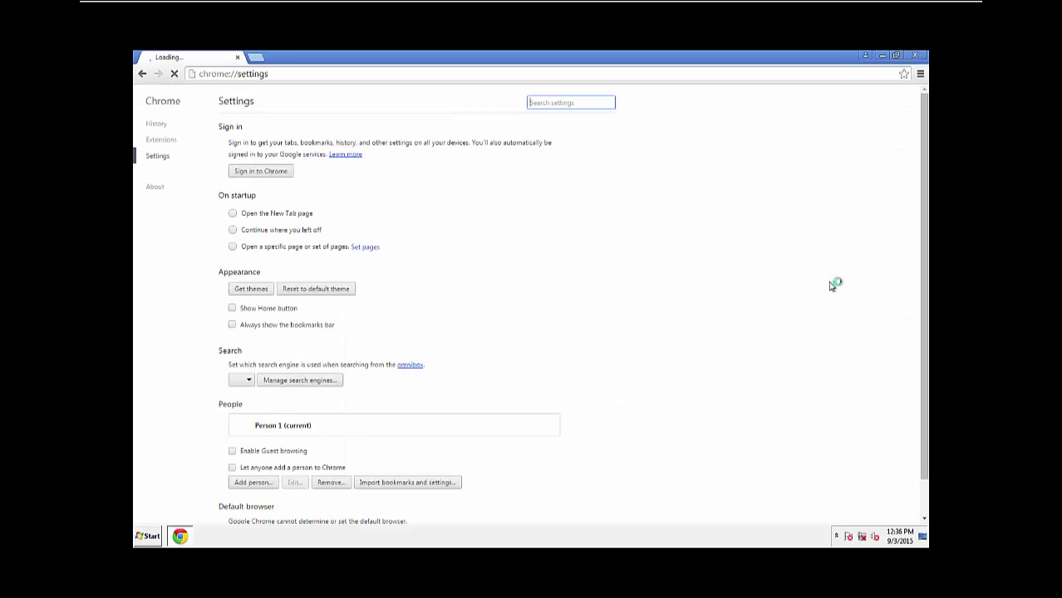
click(149, 142)
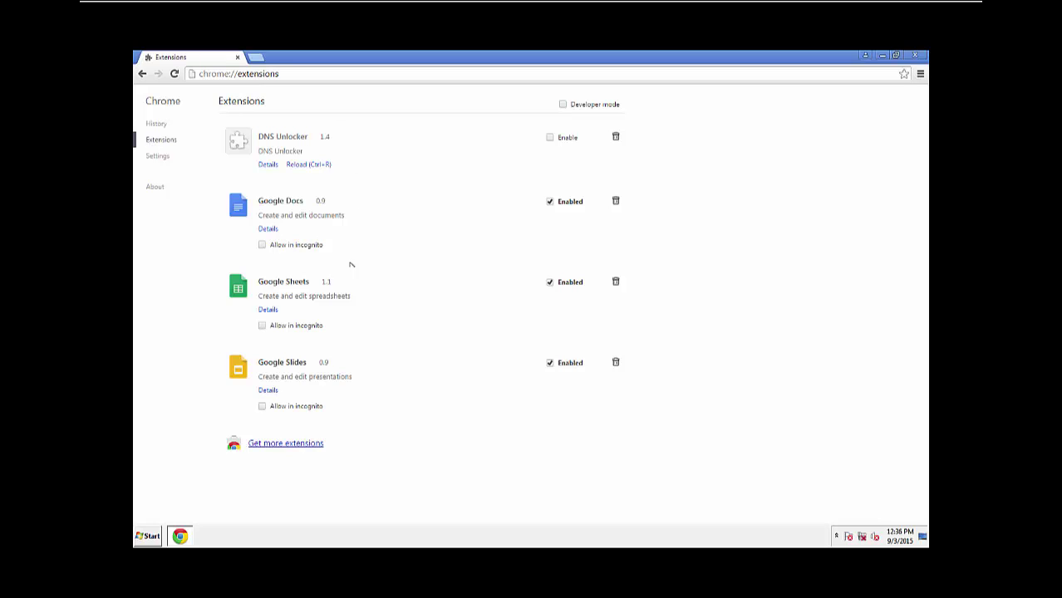
click(616, 137)
click(543, 170)
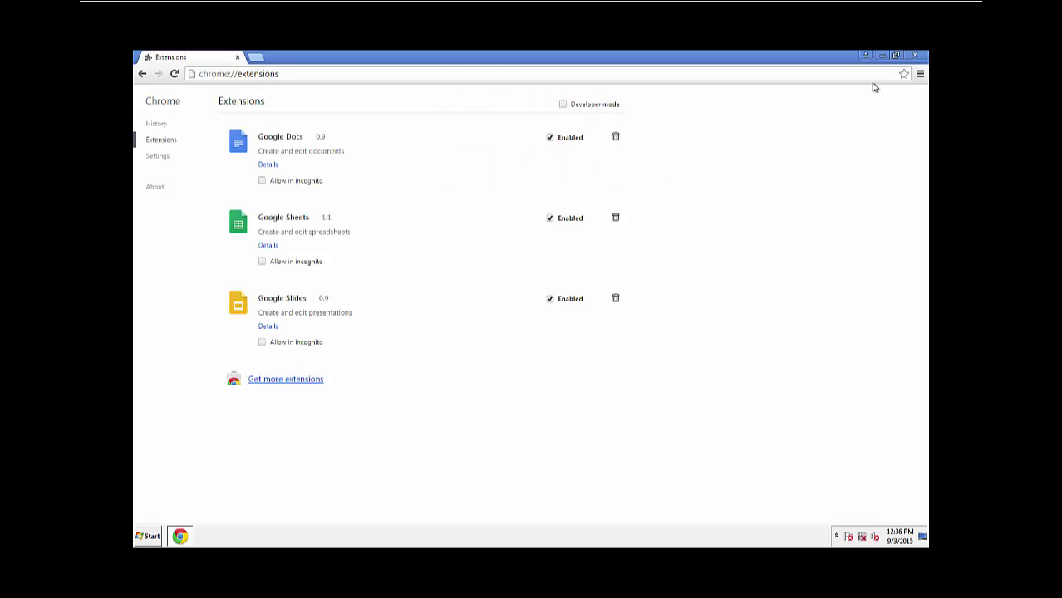
click(914, 55)
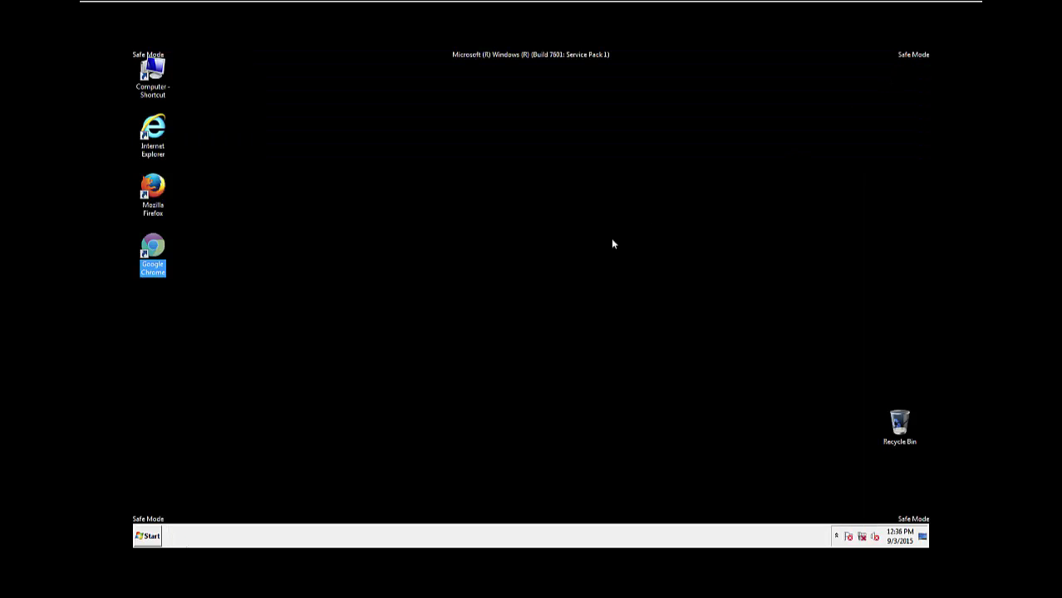
Restart Windows, then launch Internet Explorer and look through its start page
click(143, 536)
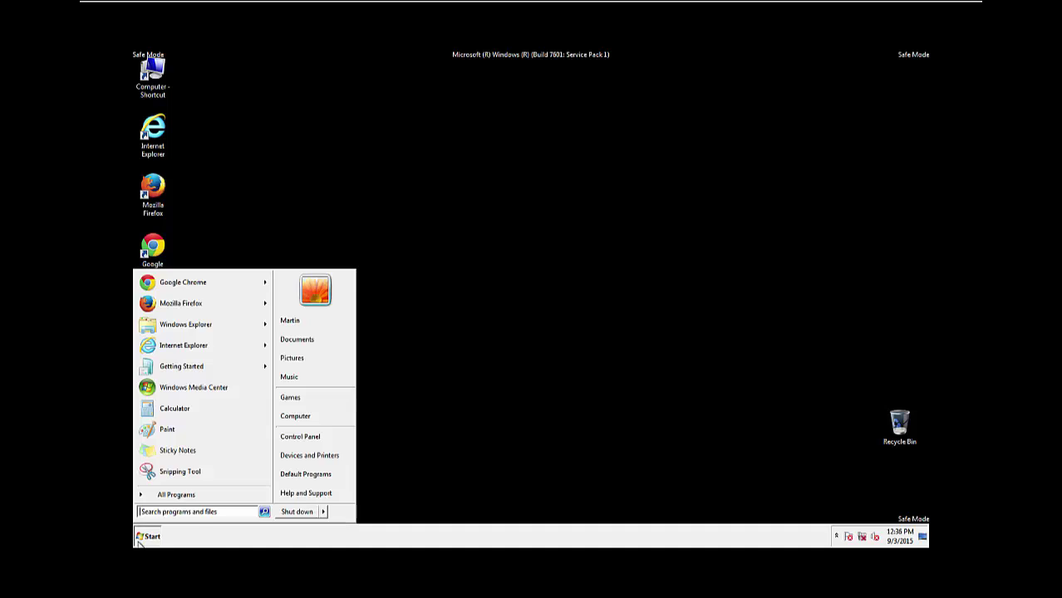
click(324, 514)
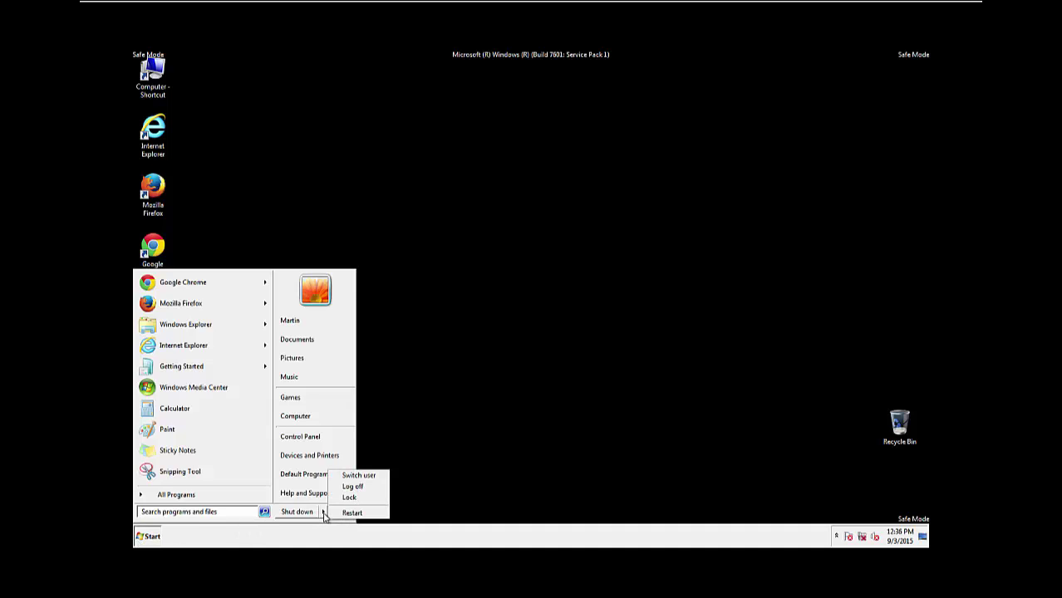
click(347, 510)
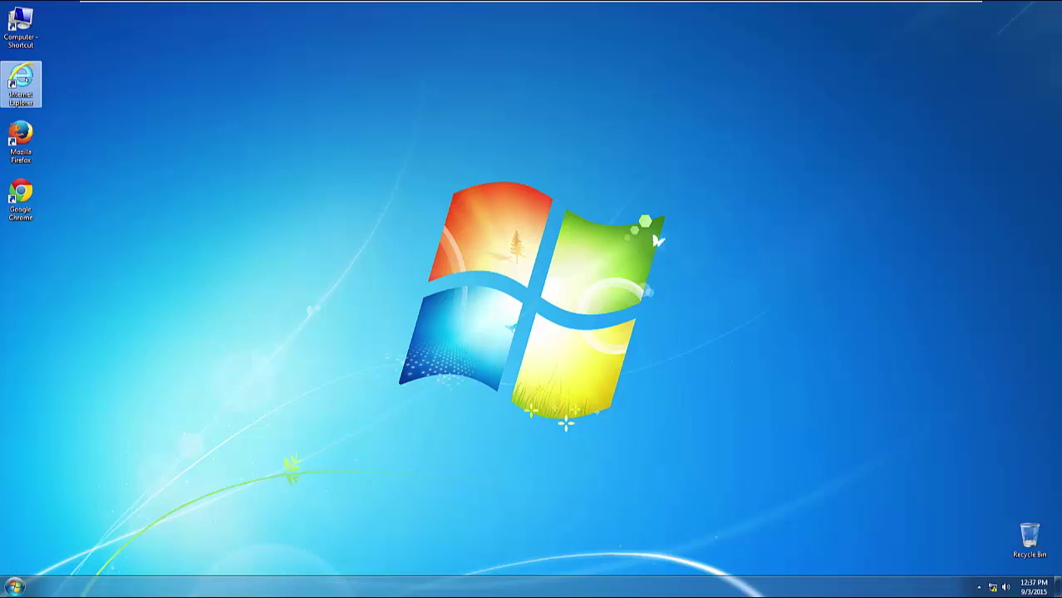
double_click(27, 77)
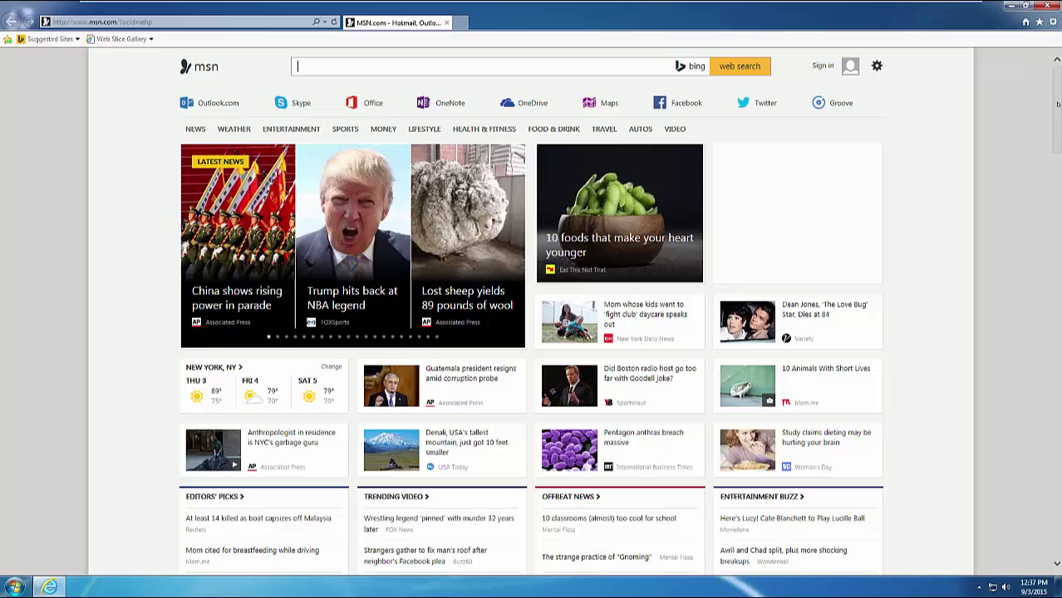
drag(1057, 106, 1059, 271)
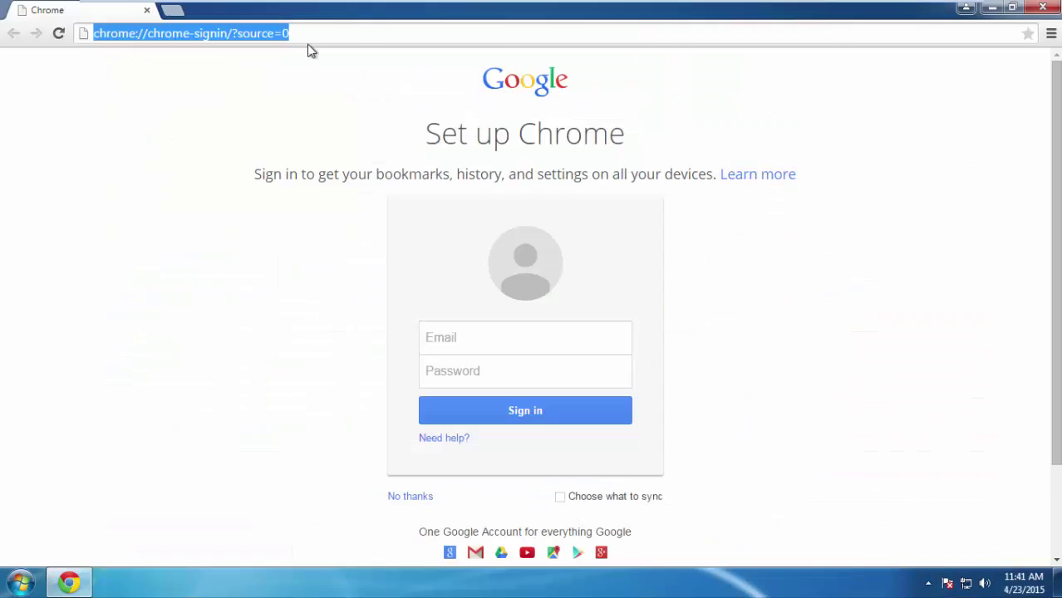
In Chrome, go to howtoremove.guide and open the PC Optimization Tips article from the site's tips section
text(howtoremove.guide)
key(Return)
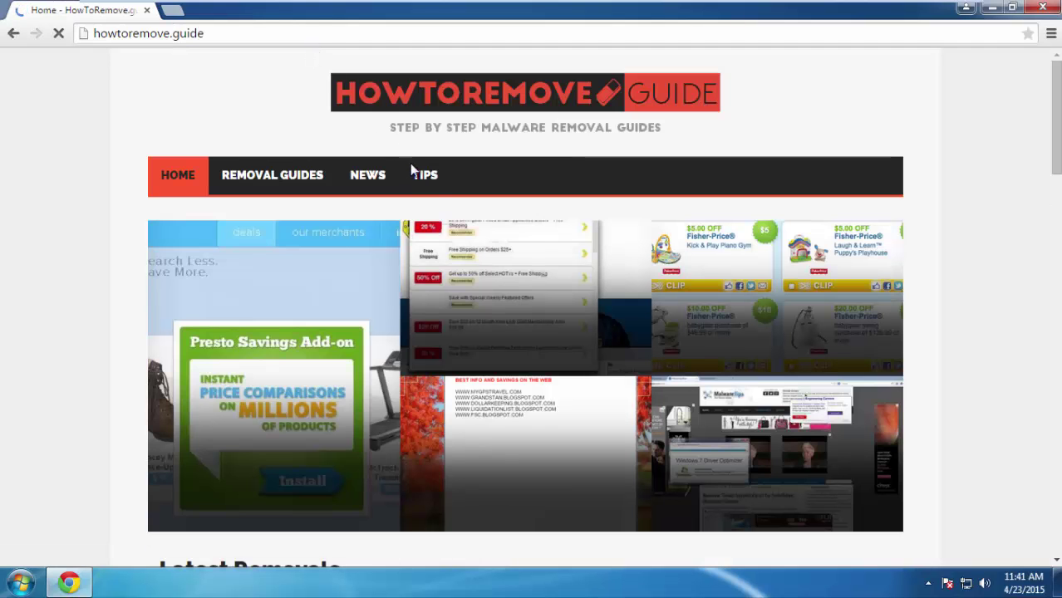
click(418, 177)
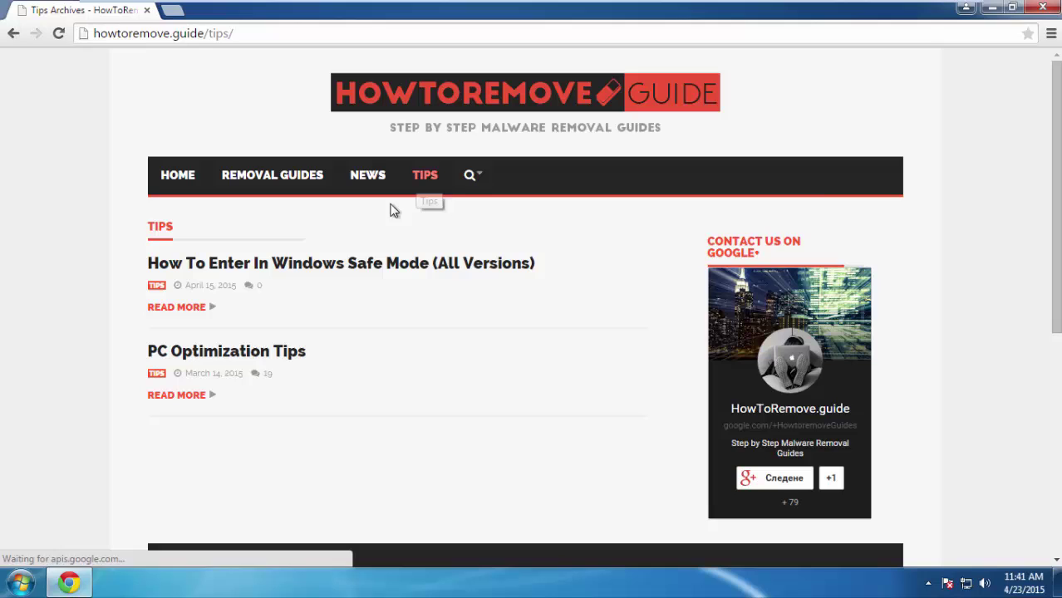
click(206, 359)
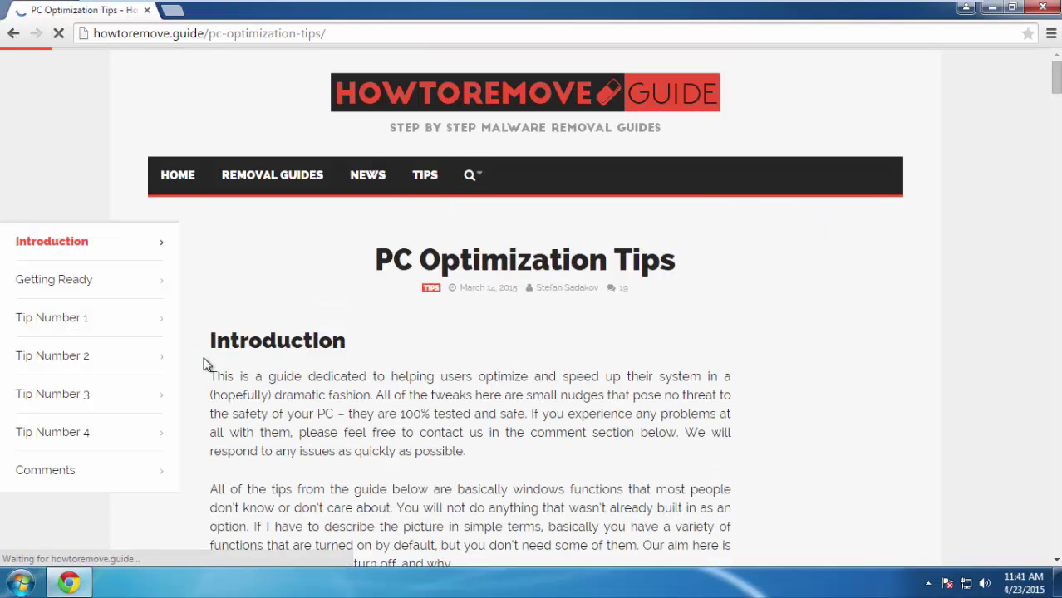
Go through the article's Getting Ready, Tip Number 1, Tip Number 2 and Tip Number 3 sections
click(88, 280)
click(75, 173)
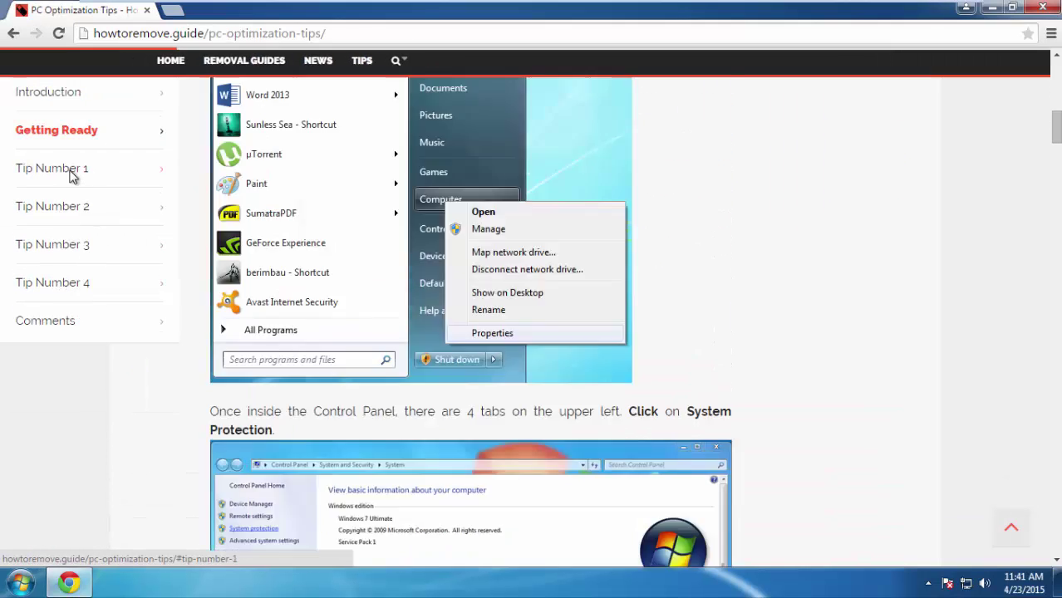
click(63, 204)
click(62, 246)
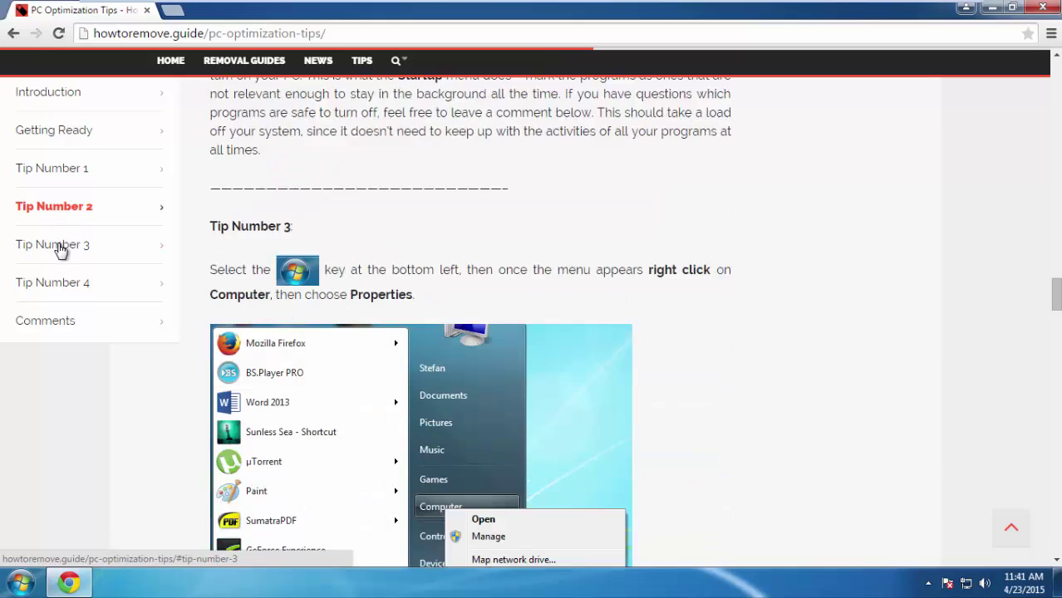